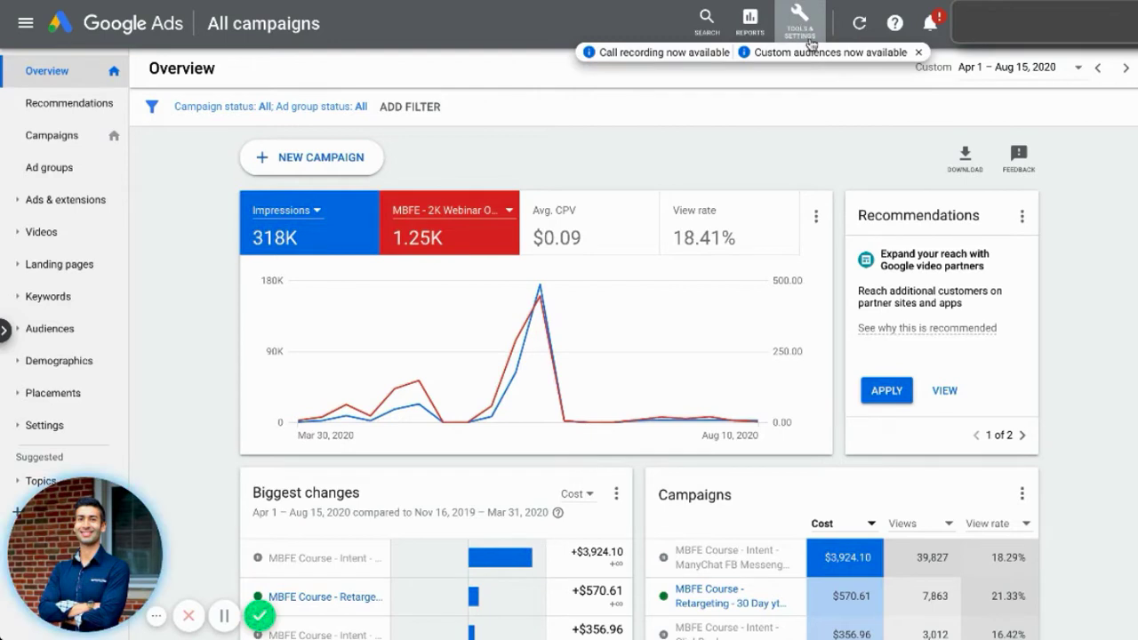
# Open the Audience manager and look through the in-use and not-in-use remarketing lists.
pyautogui.click(800, 25)
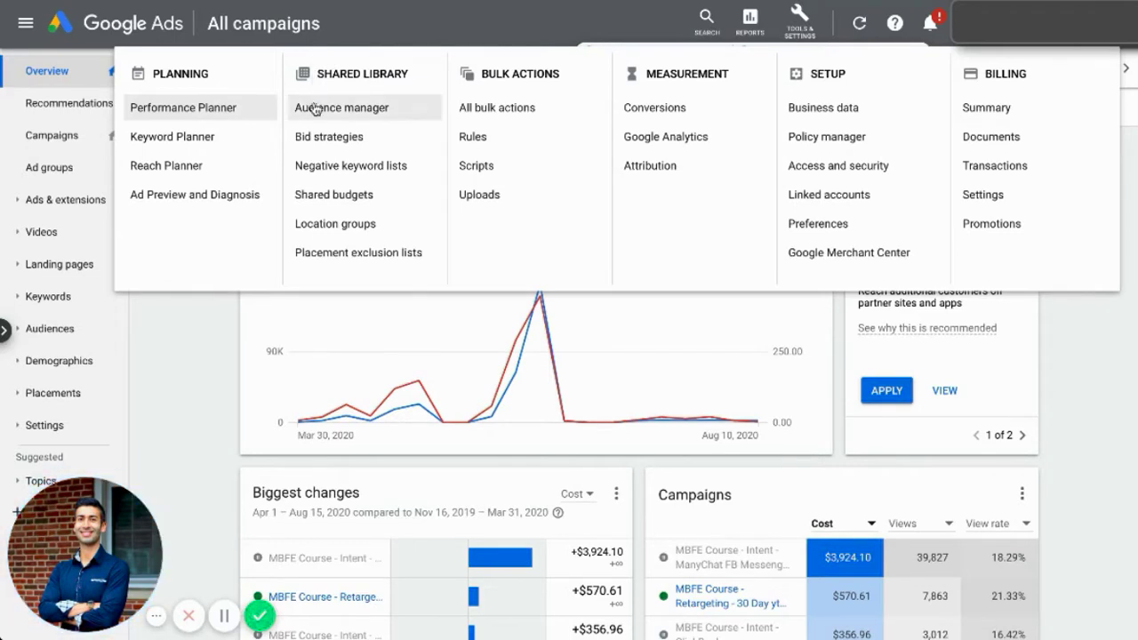
pyautogui.click(357, 98)
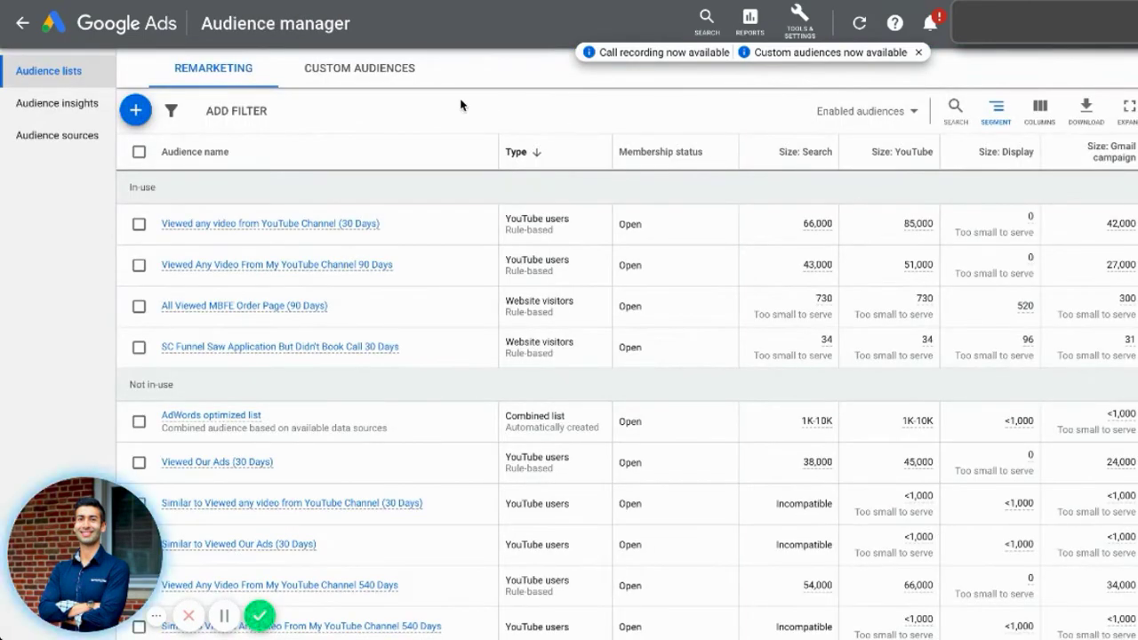
pyautogui.scroll(-1, 424, 154)
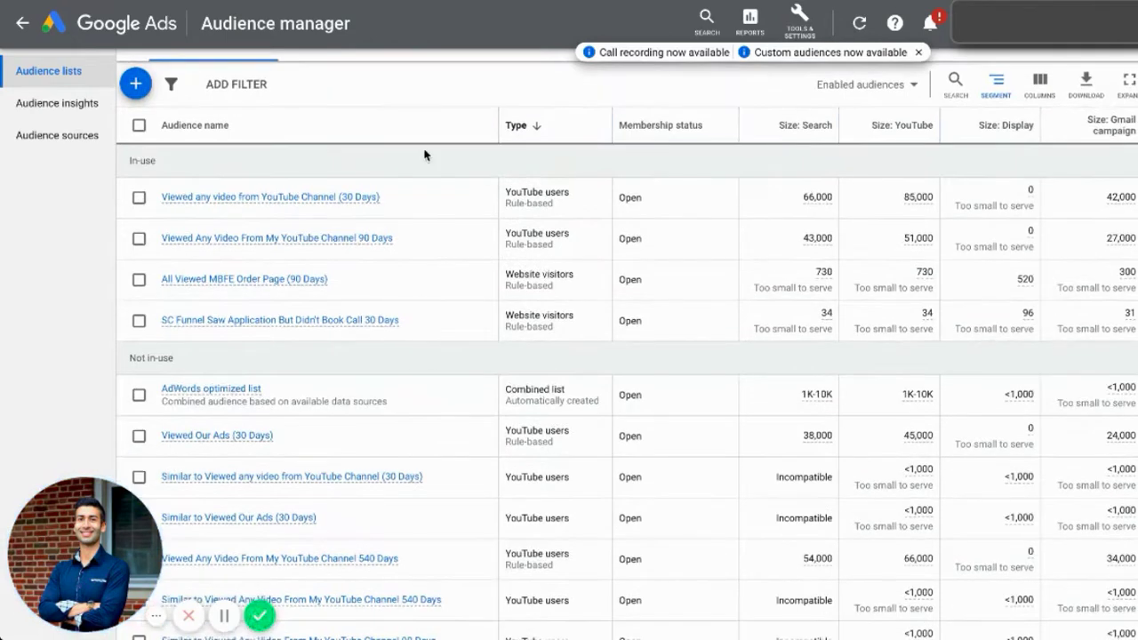
pyautogui.scroll(1, 439, 180)
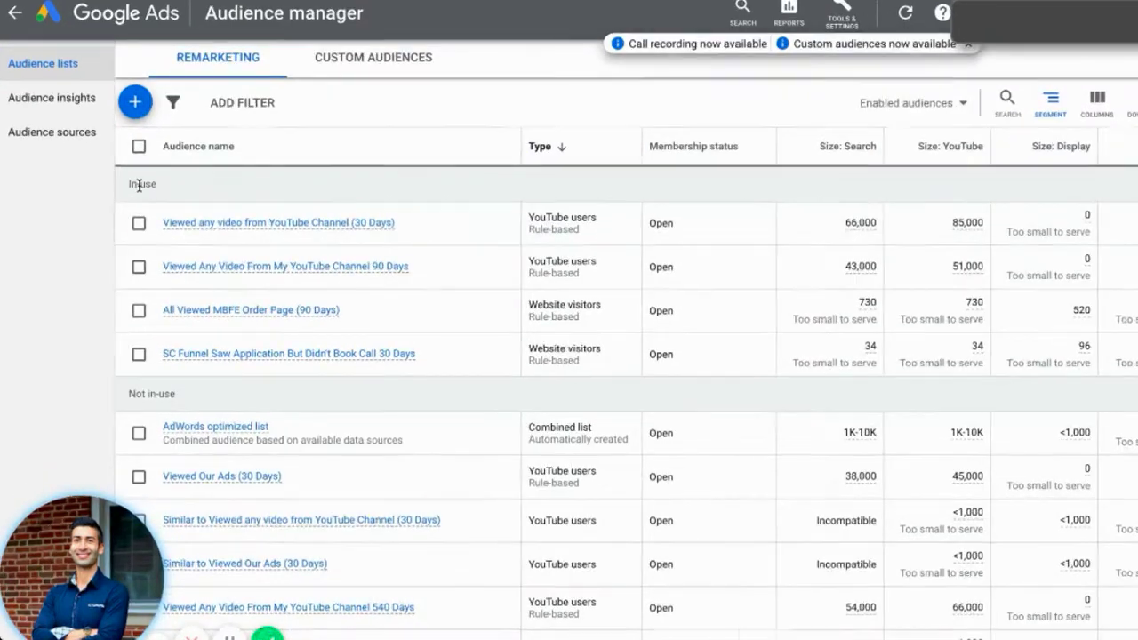
pyautogui.scroll(-2, 228, 224)
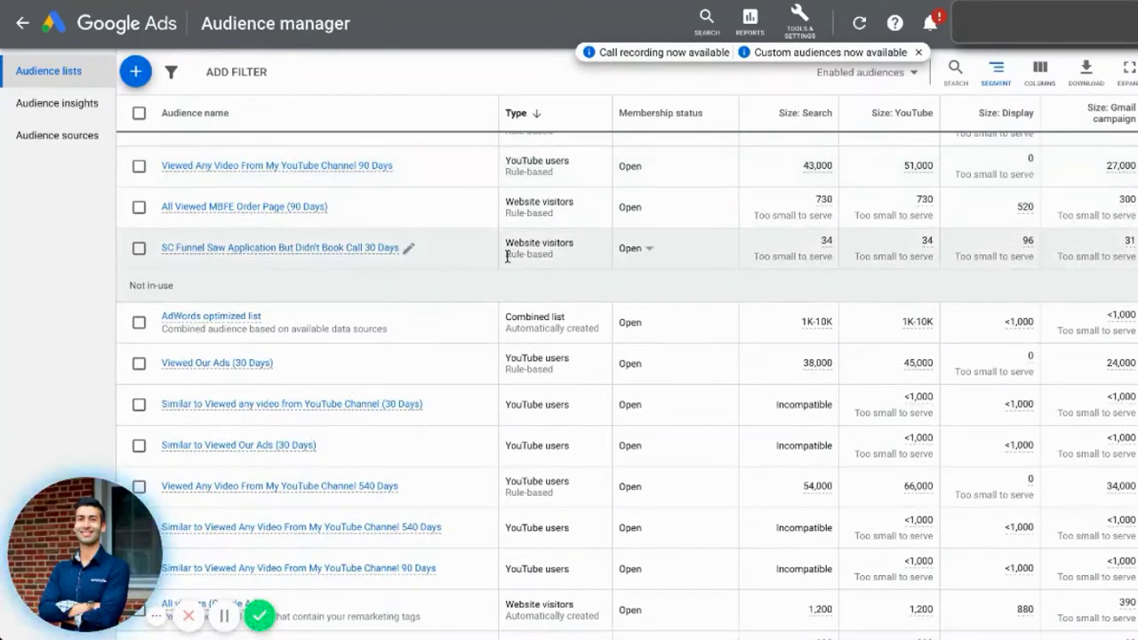
pyautogui.scroll(-1, 494, 371)
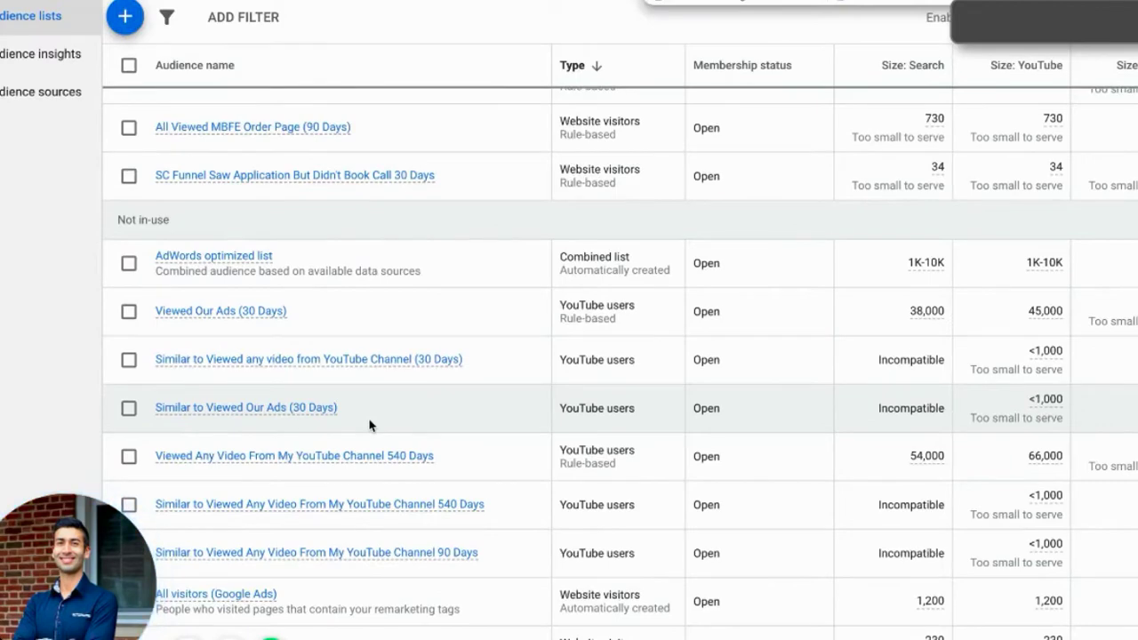
pyautogui.scroll(-2, 362, 405)
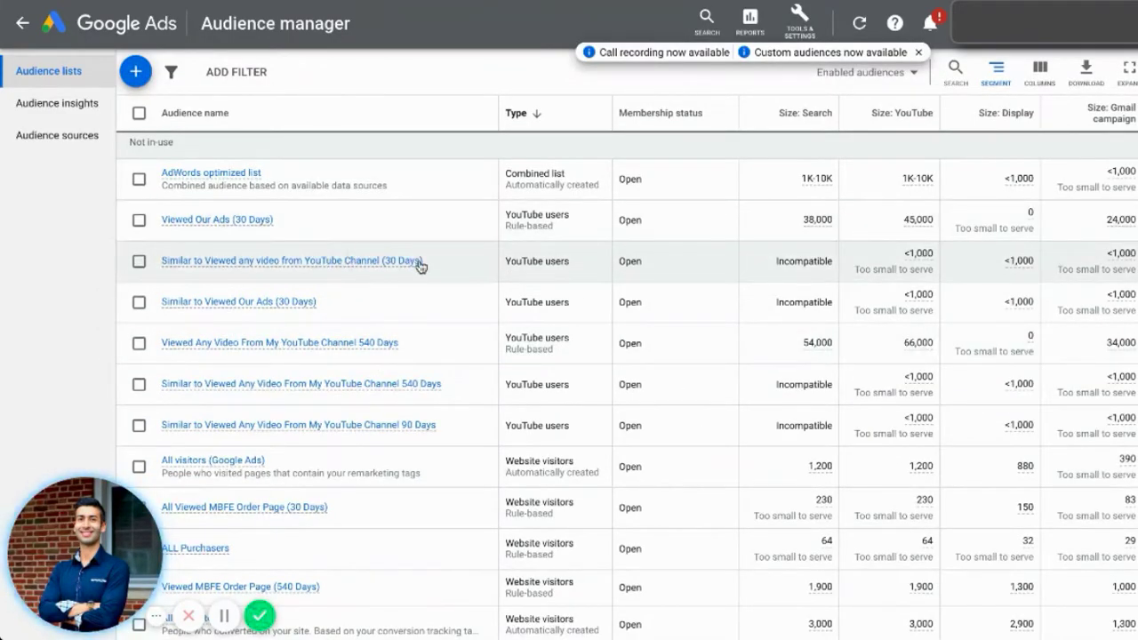
pyautogui.scroll(-2, 393, 343)
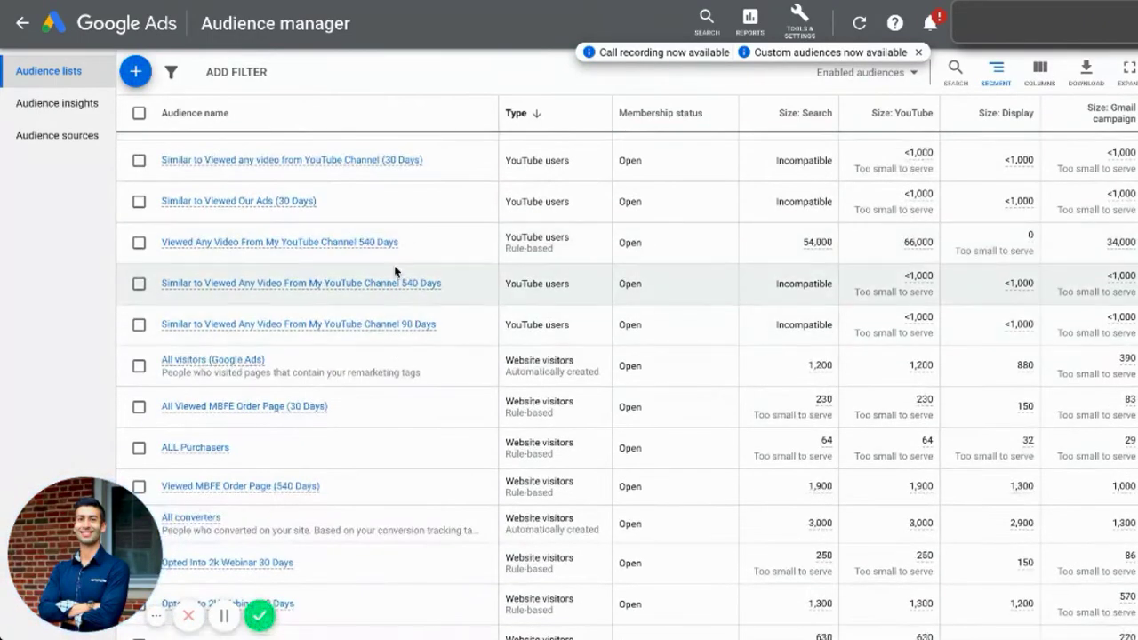
# Compare the "Similar to" YouTube audiences with the in-use remarketing lists and their types.
pyautogui.tripleClick(428, 326)
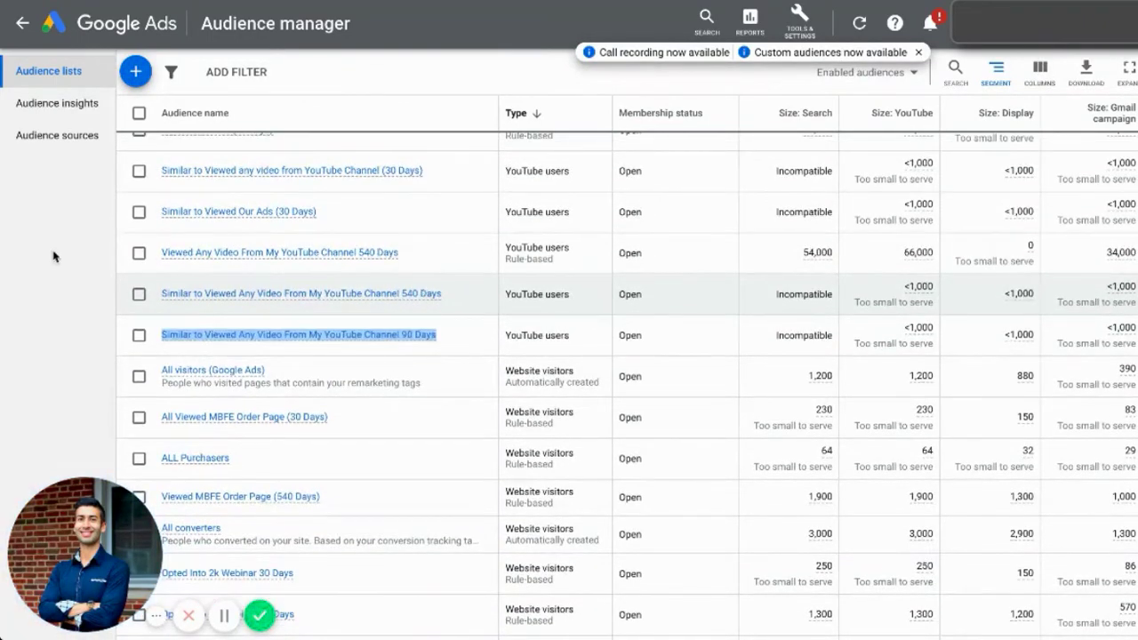
pyautogui.scroll(1, 338, 101)
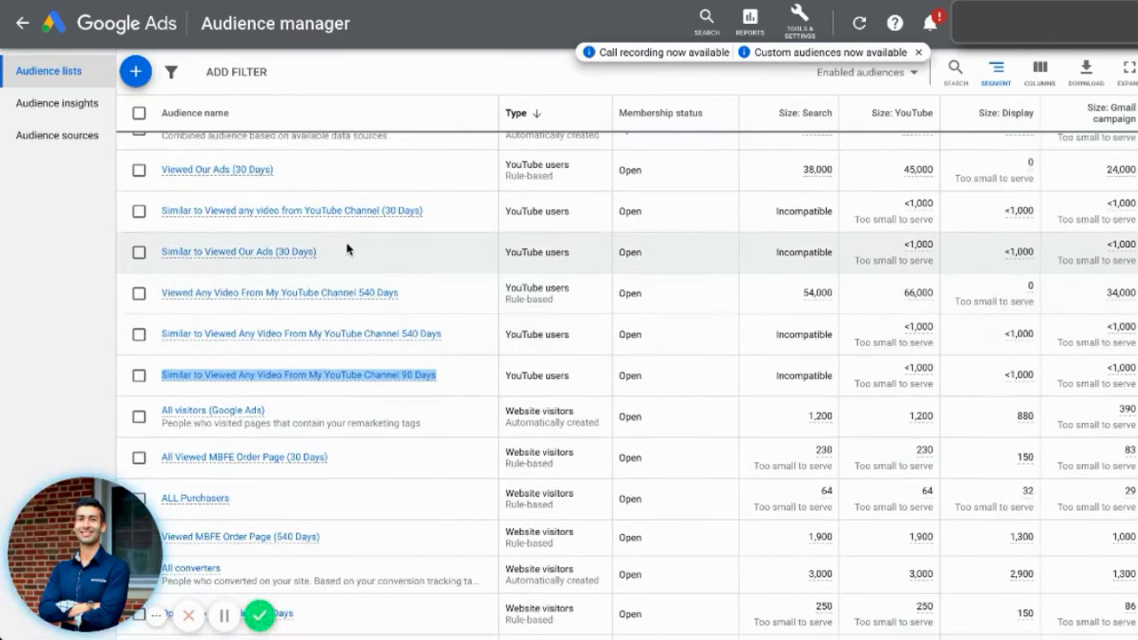
pyautogui.click(97, 228)
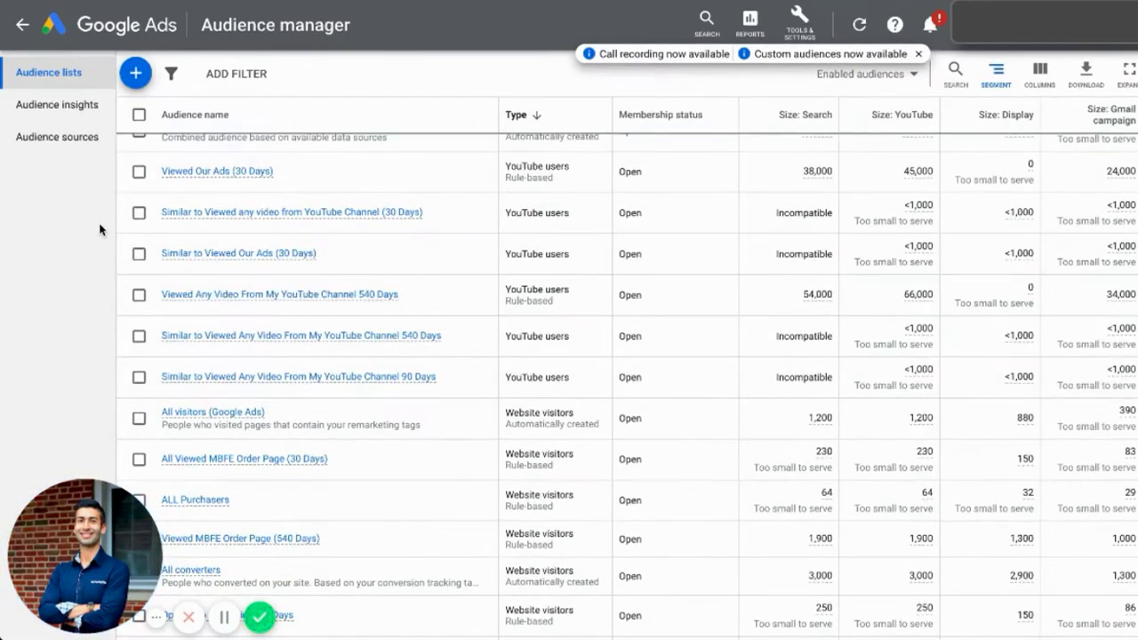
pyautogui.scroll(1, 329, 182)
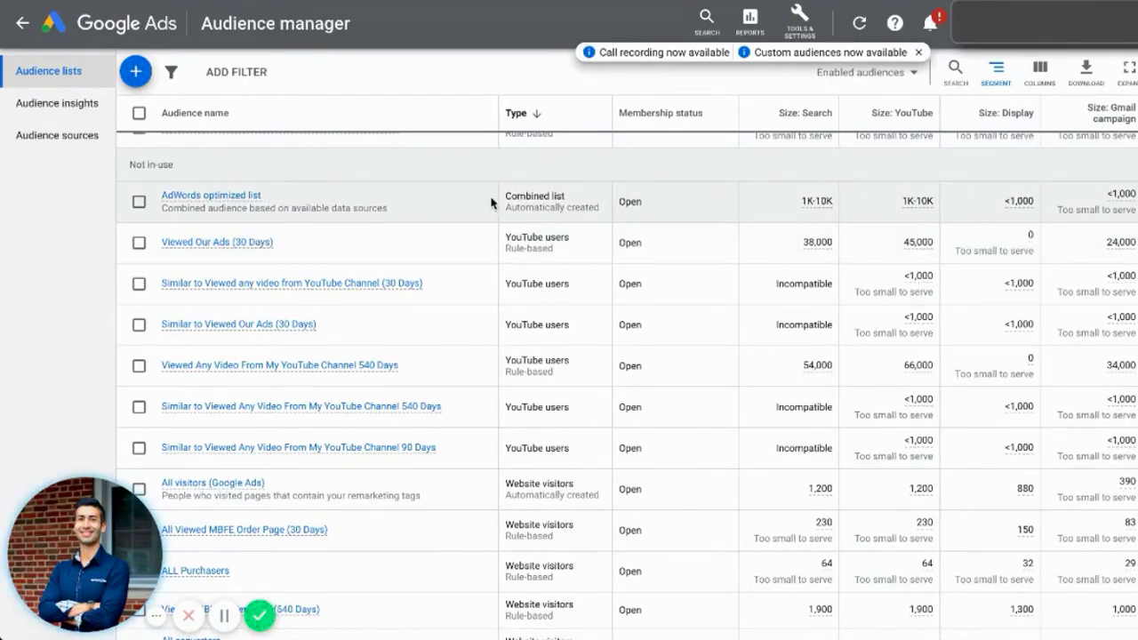
pyautogui.scroll(3, 326, 216)
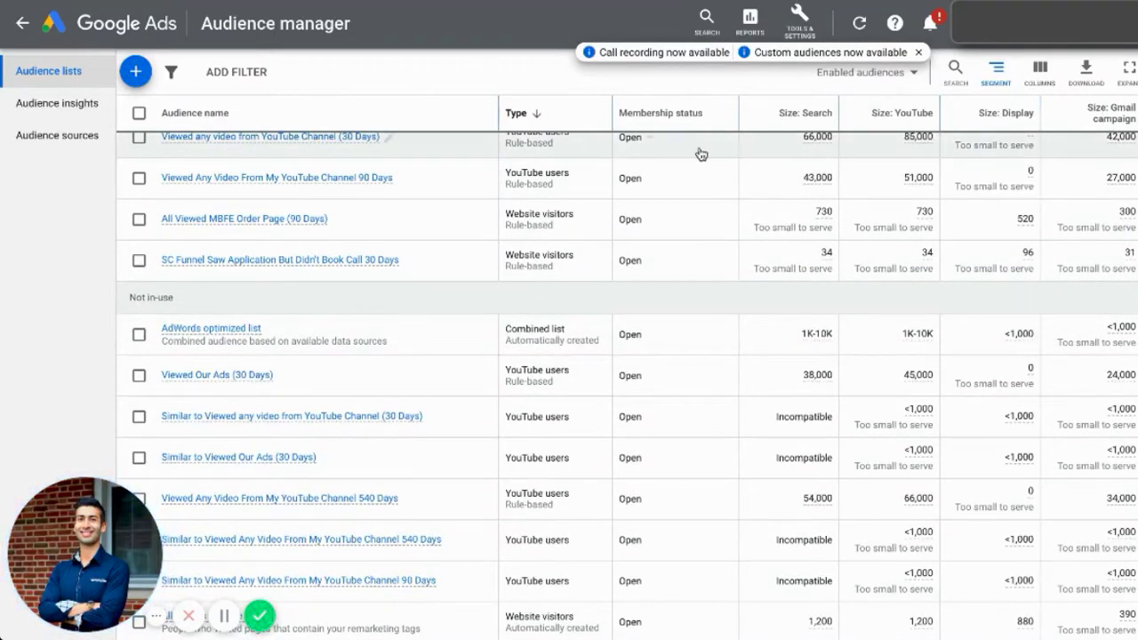
pyautogui.scroll(2, 280, 307)
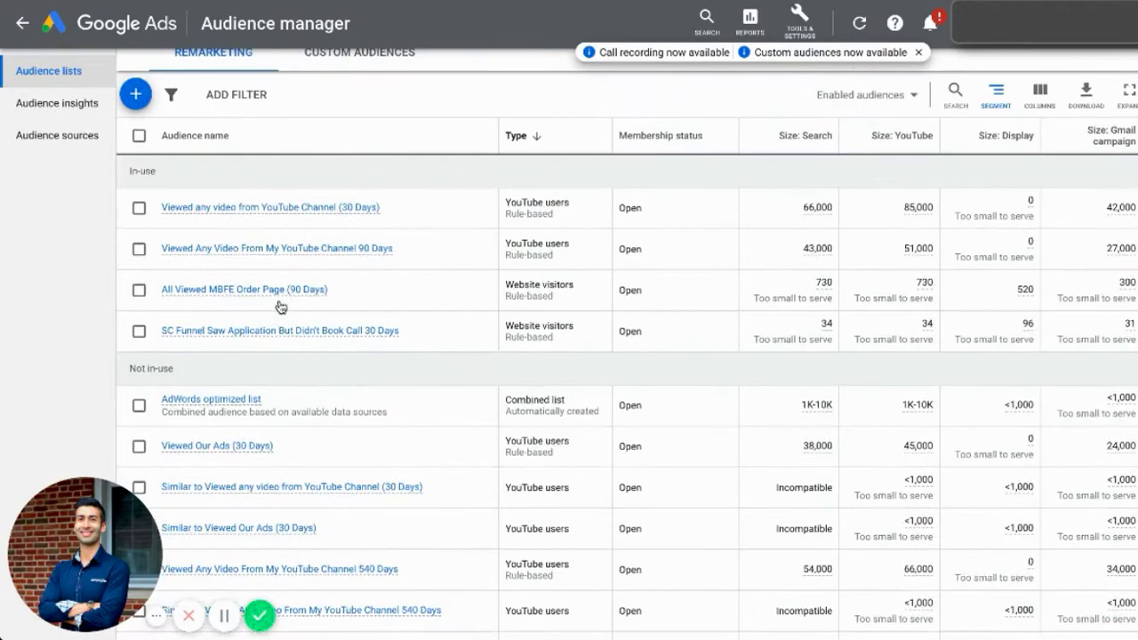
pyautogui.scroll(-2, 280, 307)
pyautogui.scroll(2, 299, 214)
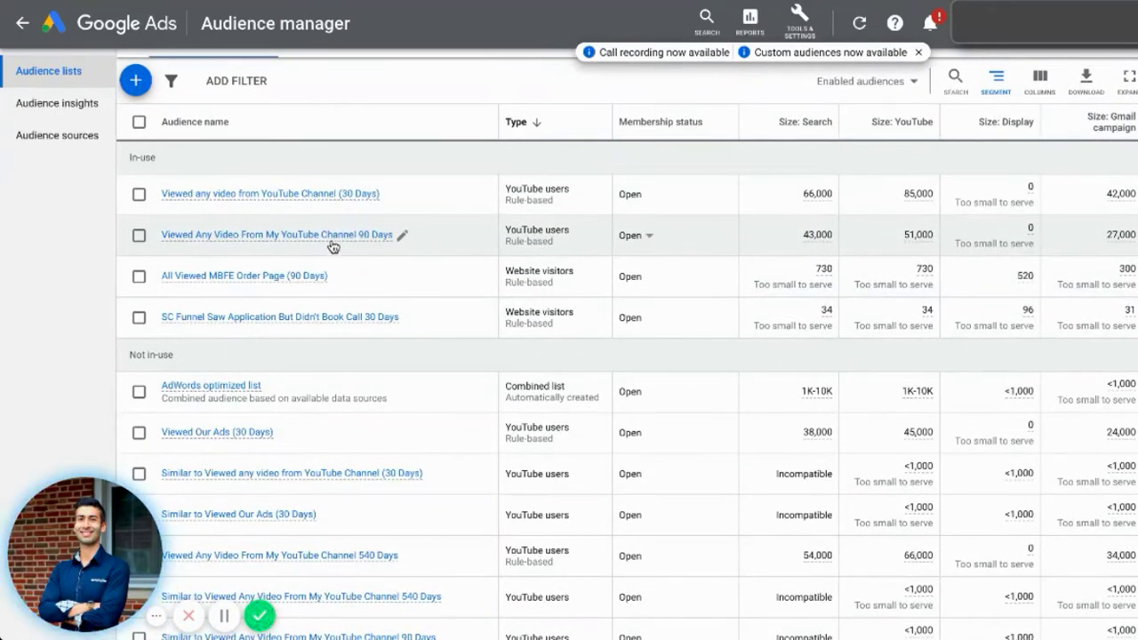
# Check the summary of "Viewed Any Video From My YouTube Channel 90 Days" and the Search size of "All Viewed MBFE Order Page (90 Days)".
pyautogui.moveTo(330, 242)
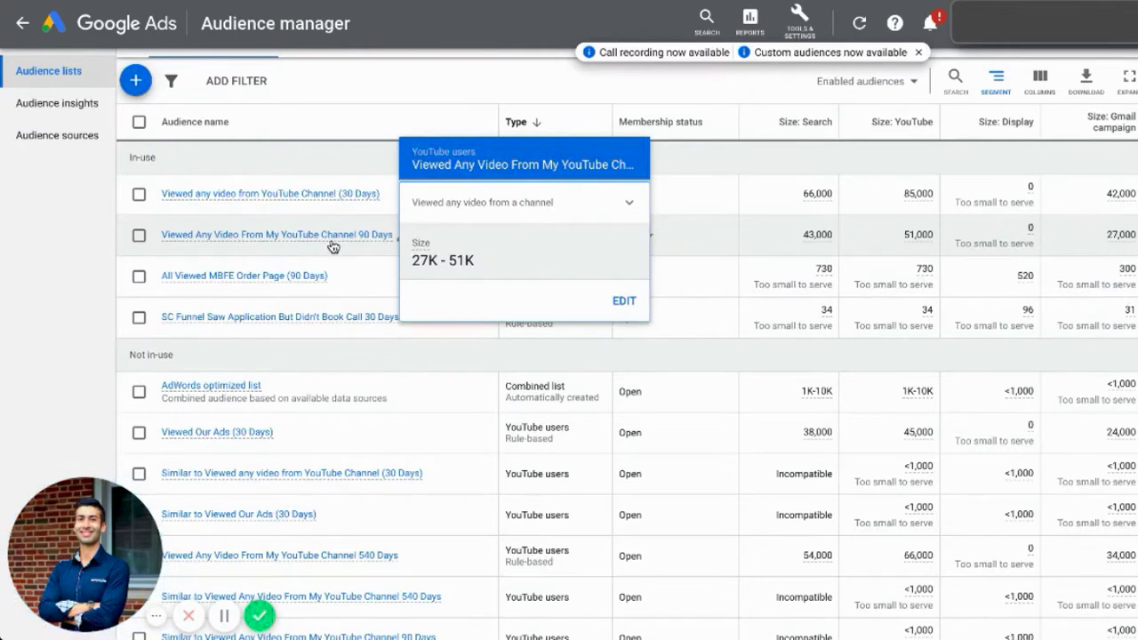
pyautogui.moveTo(277, 276)
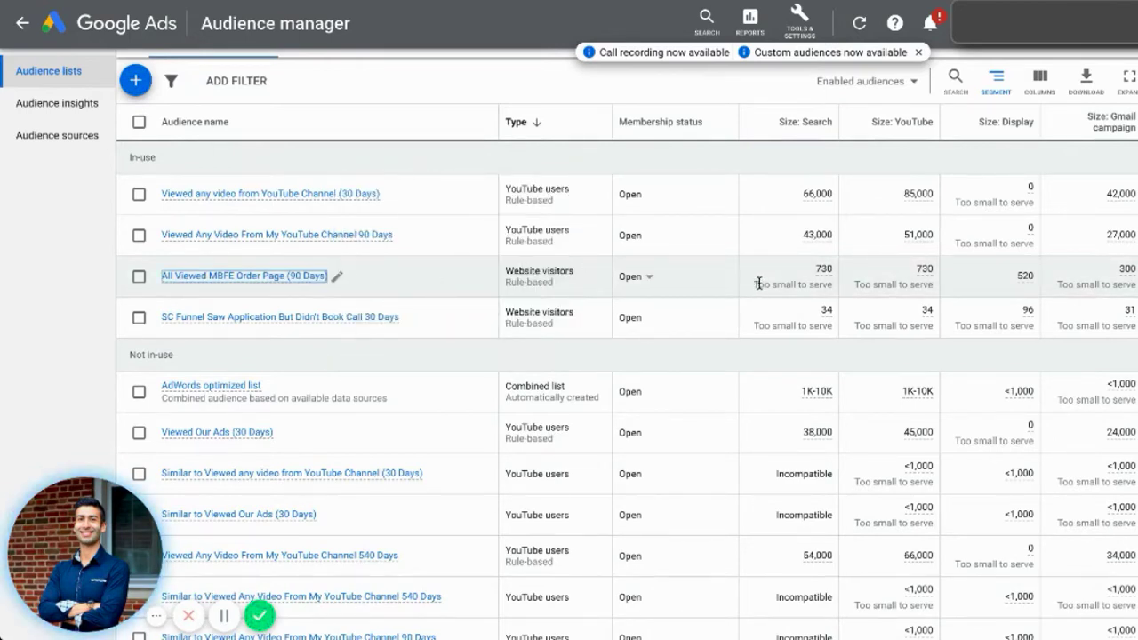
pyautogui.moveTo(754, 285); pyautogui.dragTo(834, 287)
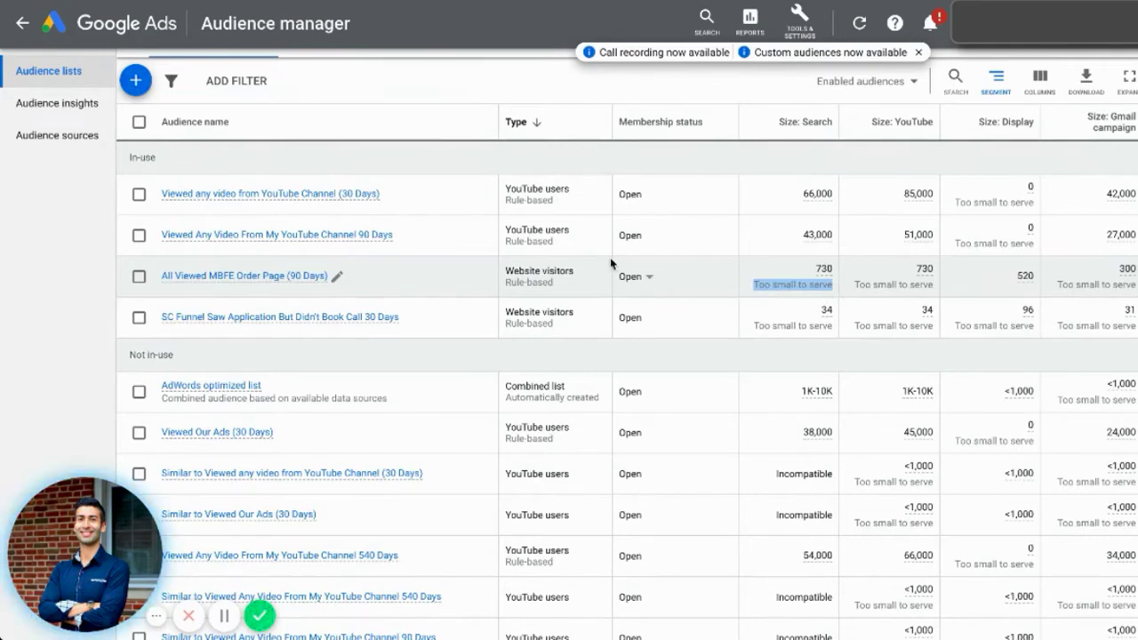
pyautogui.moveTo(214, 276)
# Open the "Viewed MBFE Order Page (540 Days)" audience and examine its size chart and demographic distribution.
pyautogui.scroll(-2, 216, 274)
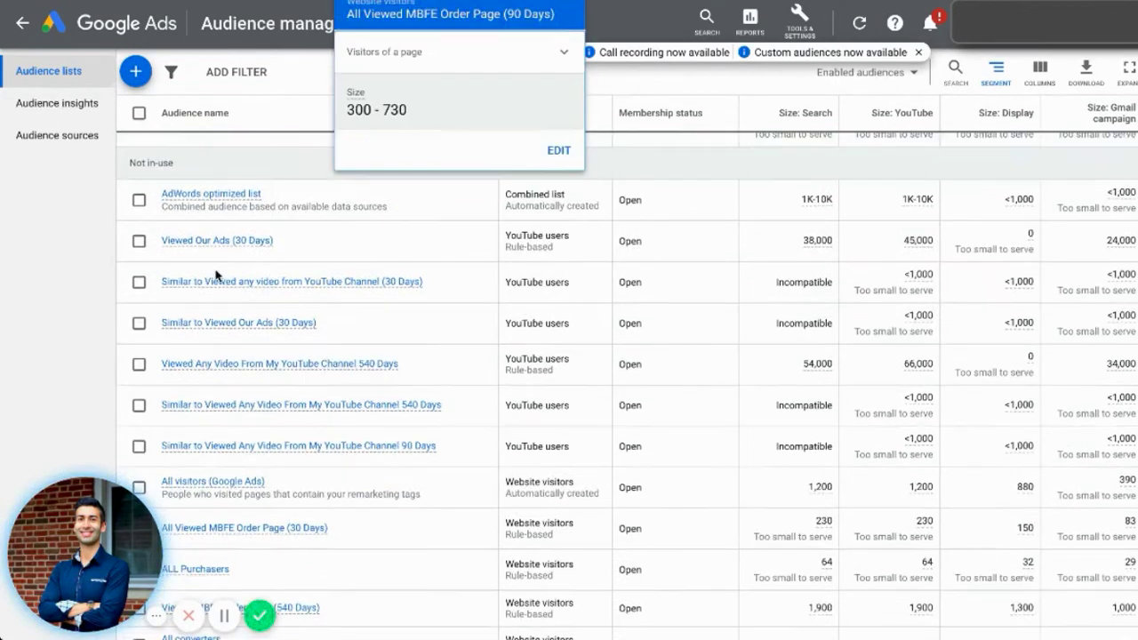
pyautogui.scroll(-1, 311, 368)
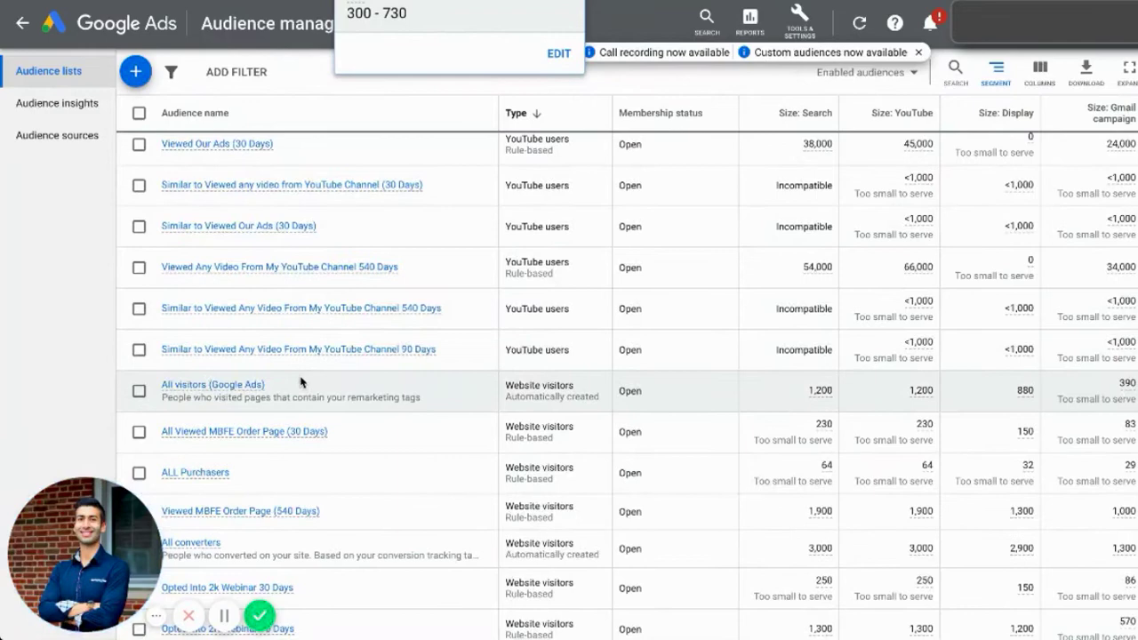
pyautogui.scroll(-1, 302, 385)
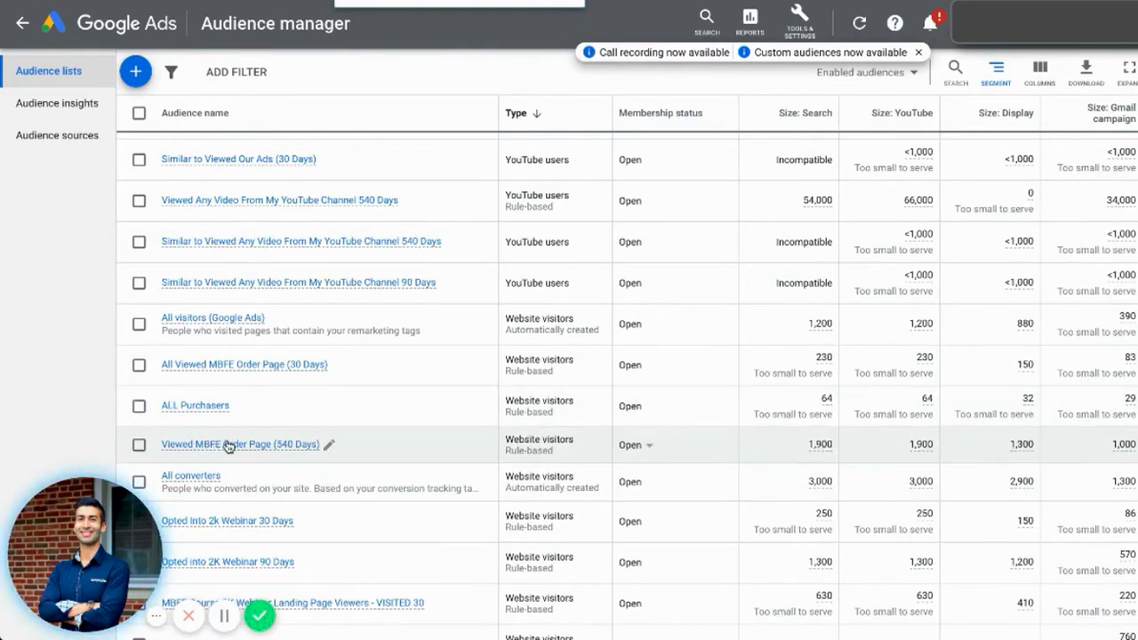
pyautogui.moveTo(307, 444)
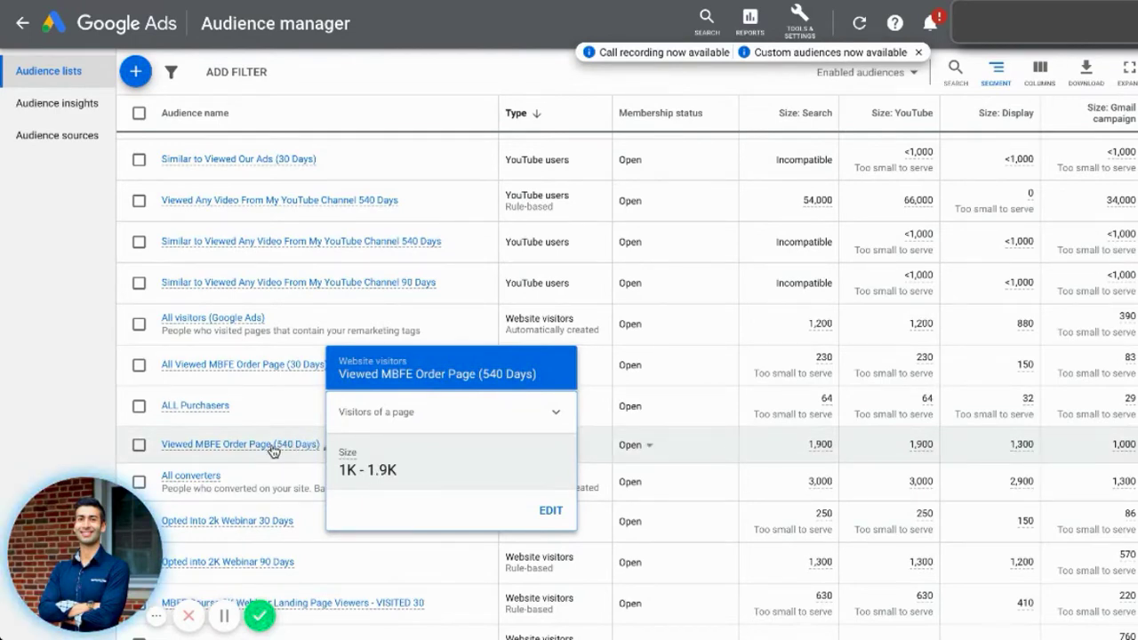
pyautogui.click(272, 446)
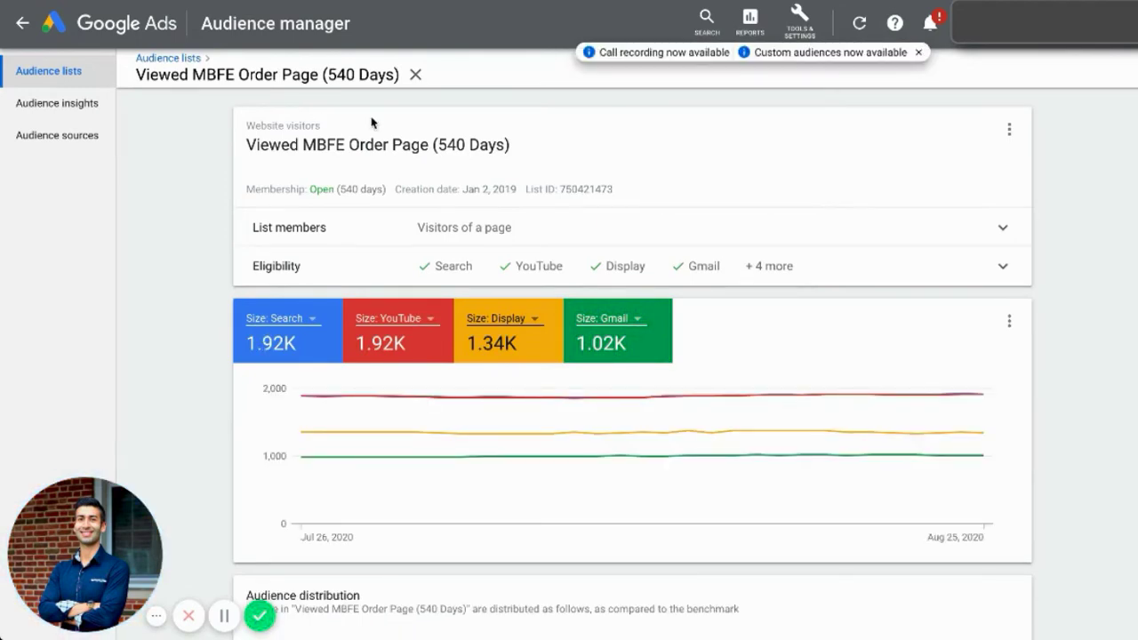
pyautogui.scroll(-6, 414, 113)
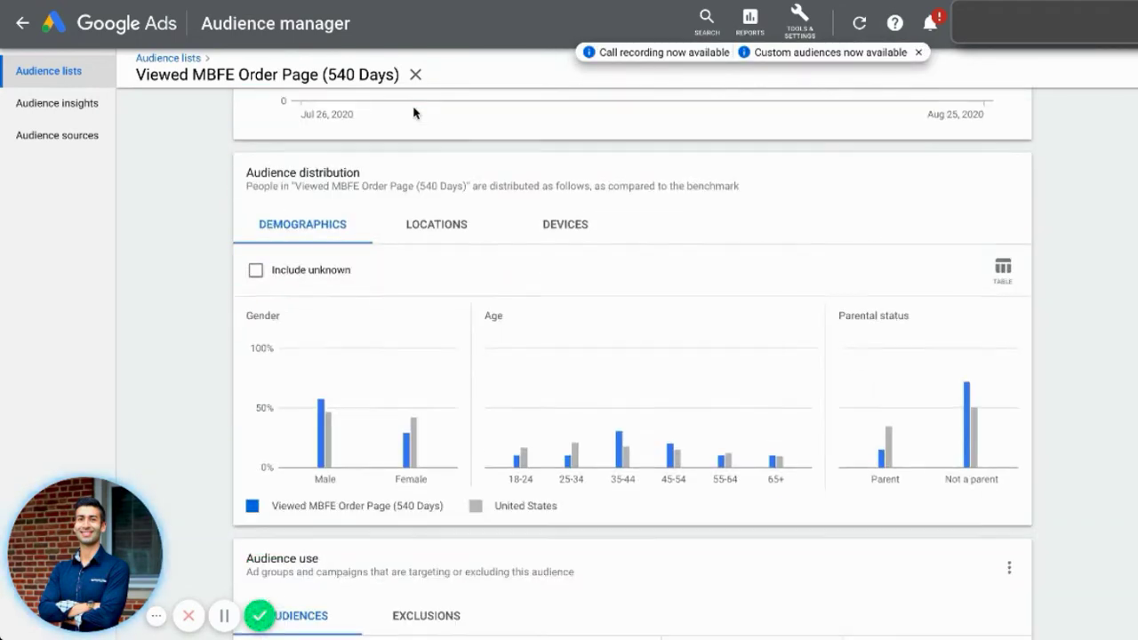
pyautogui.scroll(10, 473, 330)
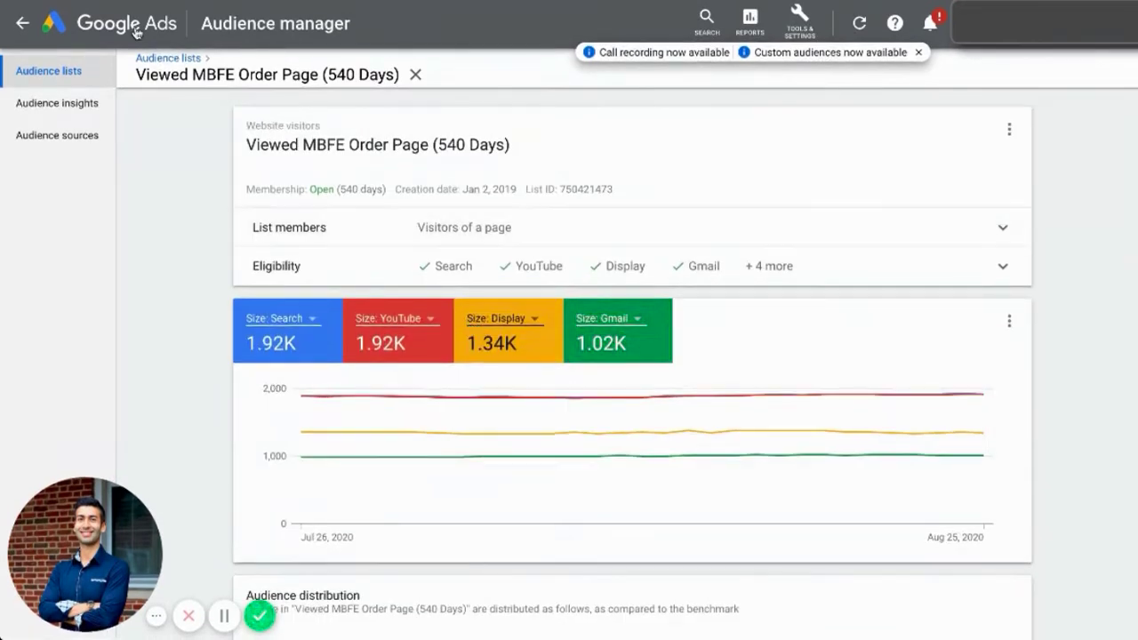
# Return to the Audience manager's remarketing lists and start a new website visitors audience.
pyautogui.click(24, 24)
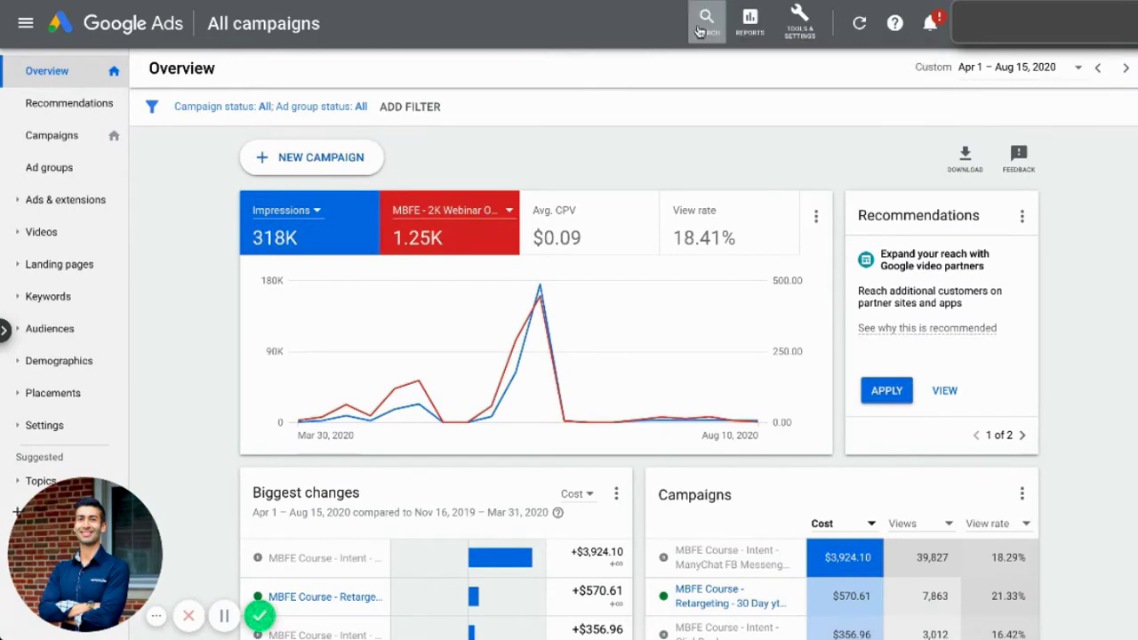
pyautogui.click(799, 19)
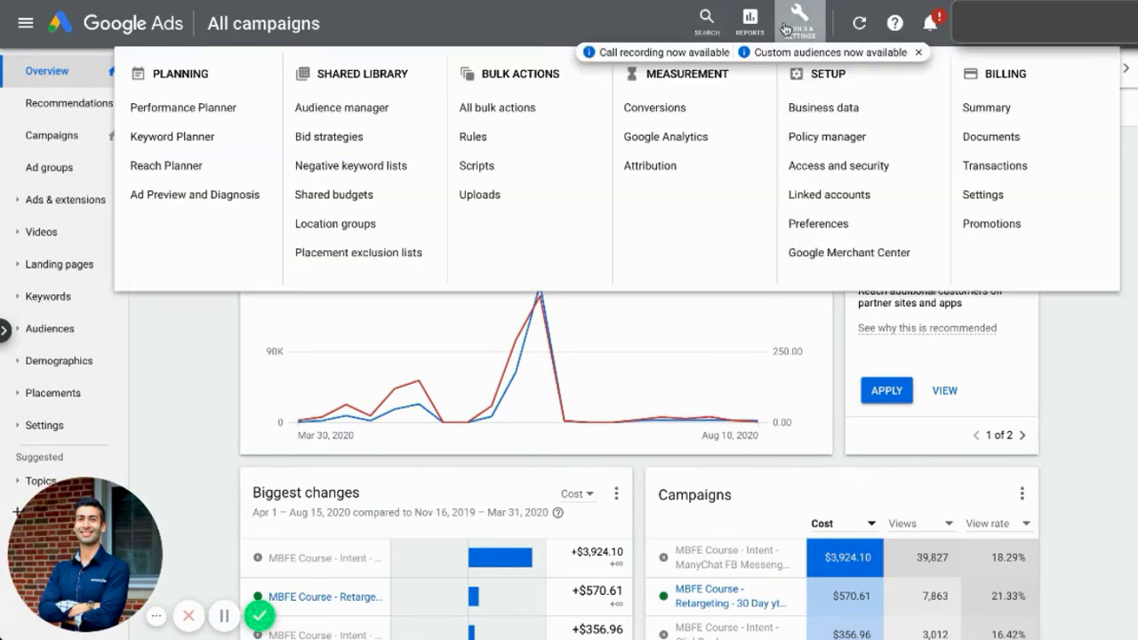
pyautogui.click(341, 106)
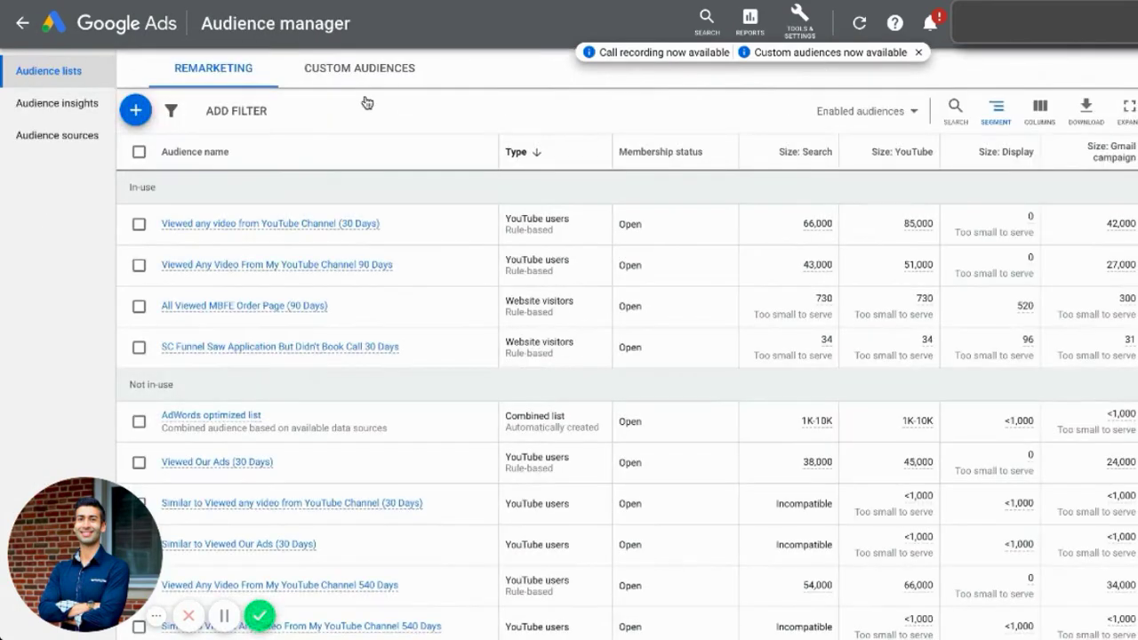
pyautogui.scroll(-3, 287, 340)
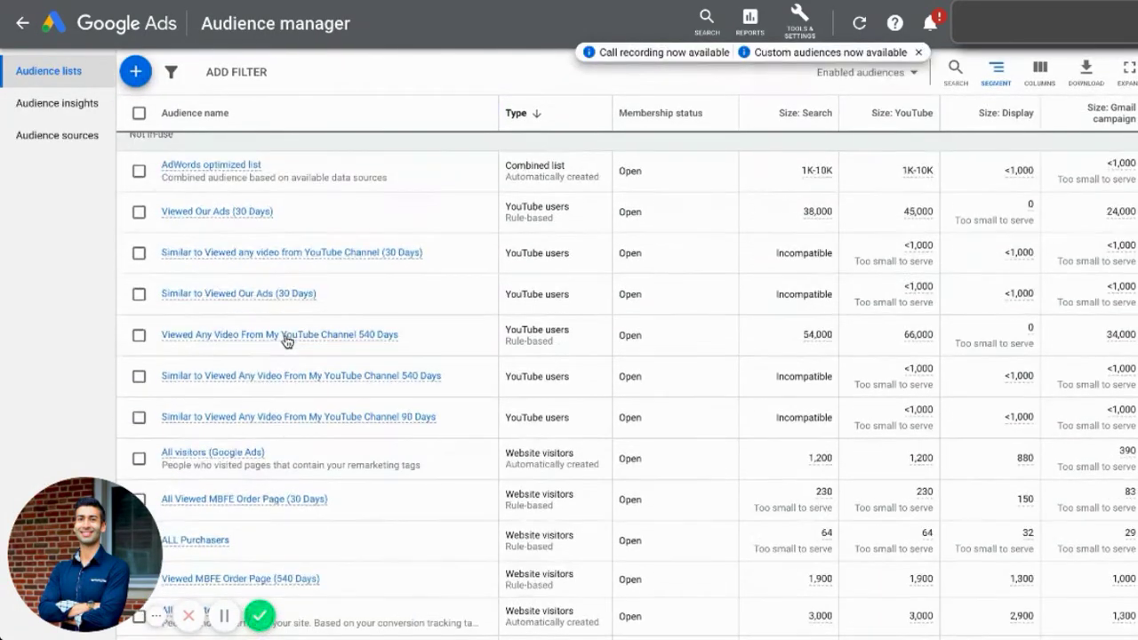
pyautogui.scroll(2, 287, 341)
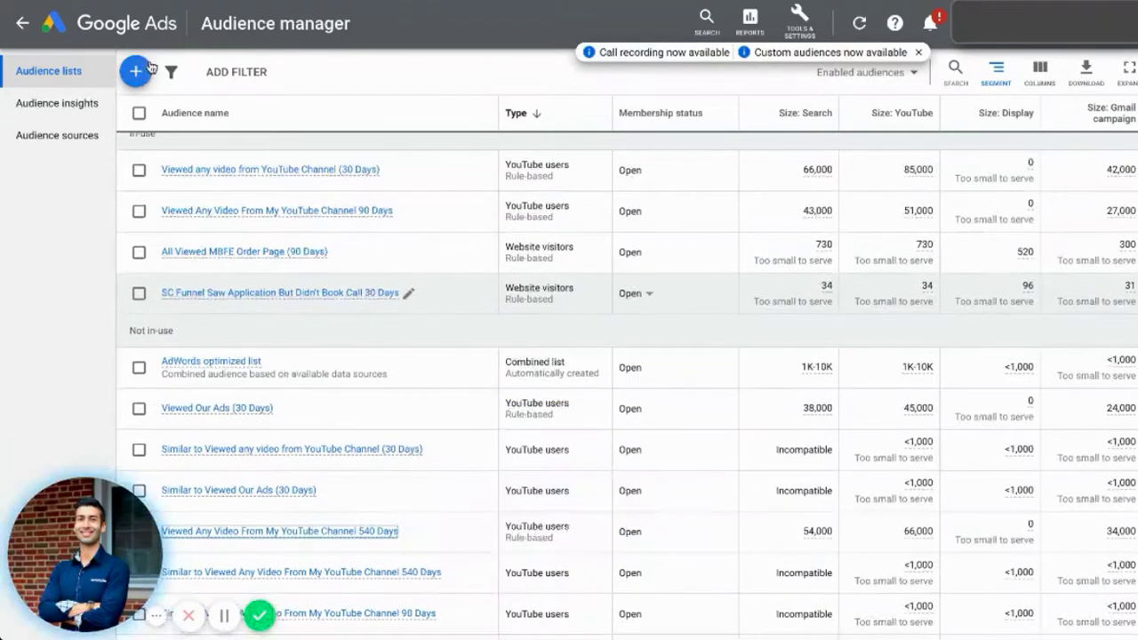
pyautogui.click(141, 75)
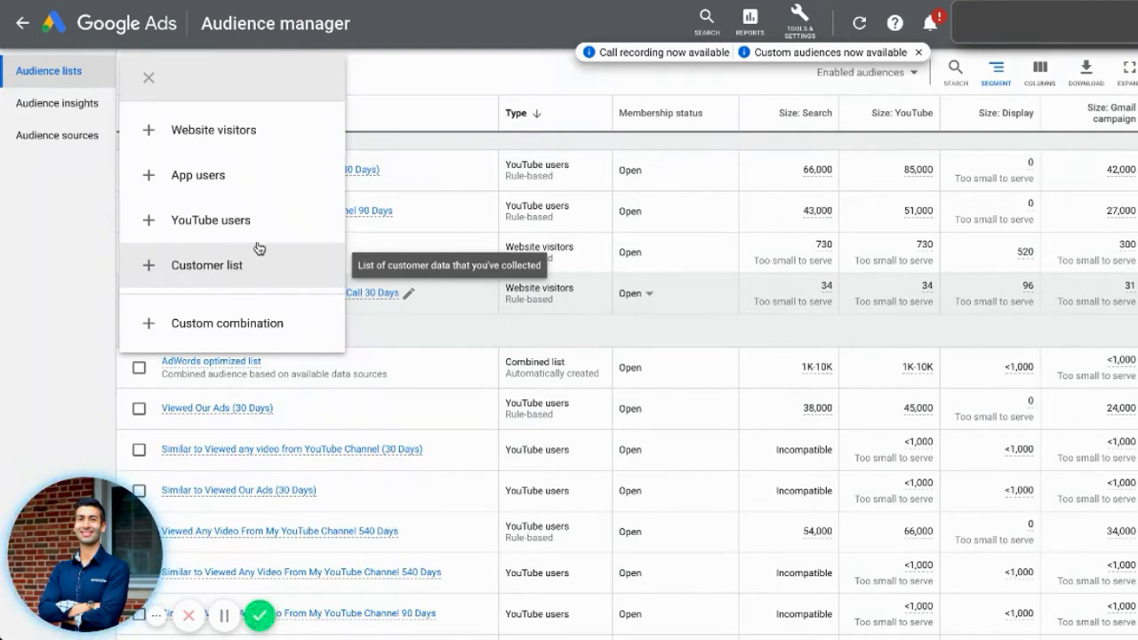
pyautogui.click(238, 135)
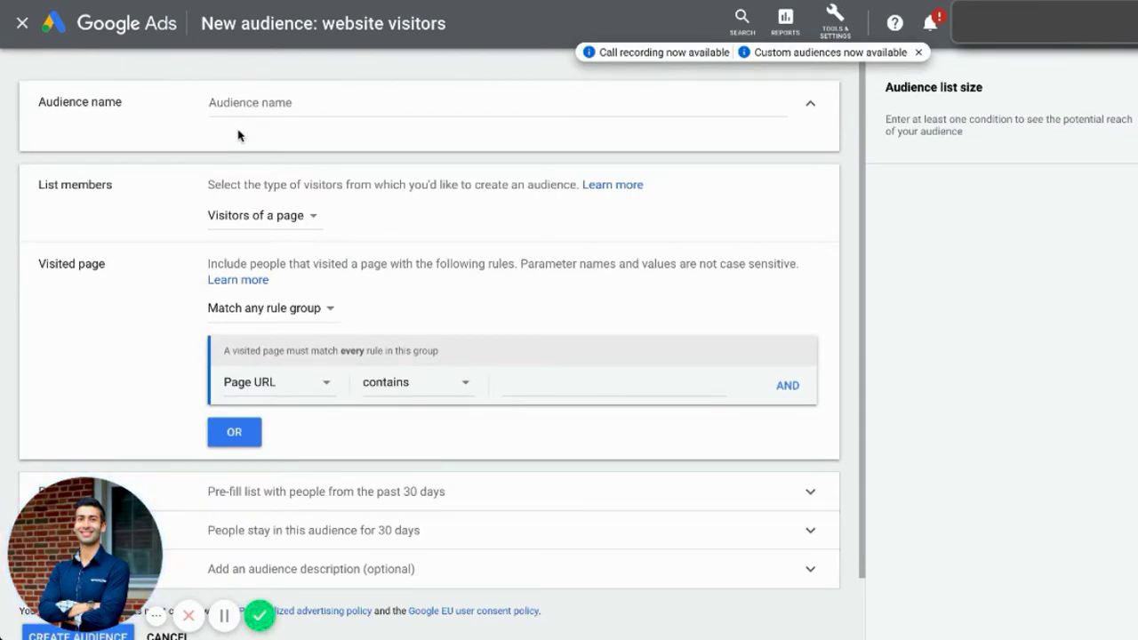
# Name the new website visitors audience "All people who visitied funnel".
pyautogui.click(291, 103)
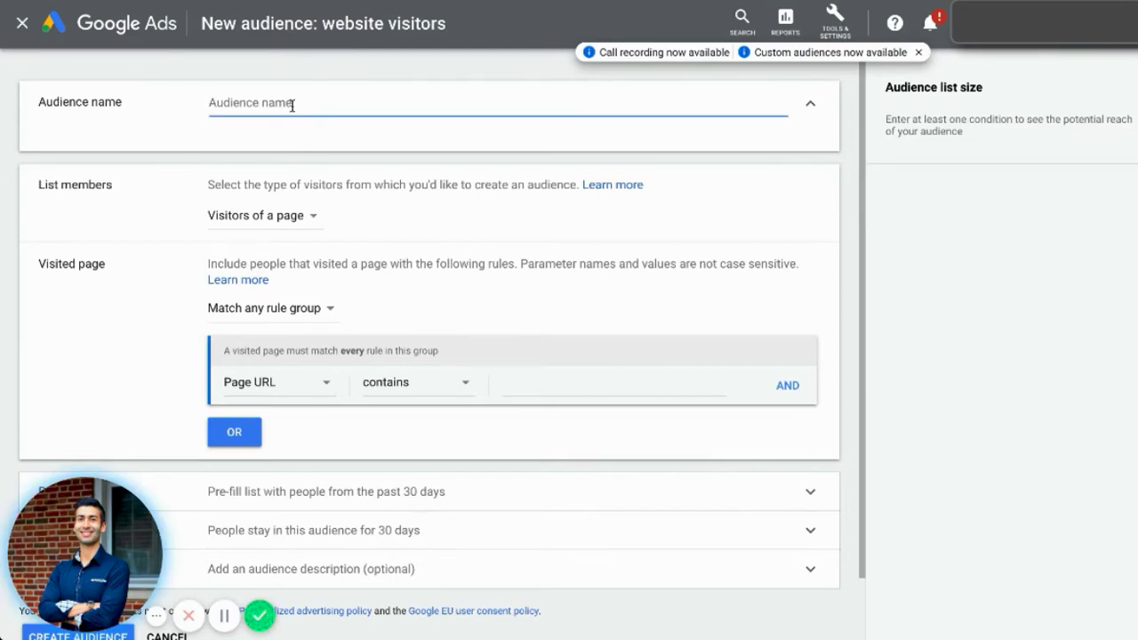
pyautogui.write('Q')
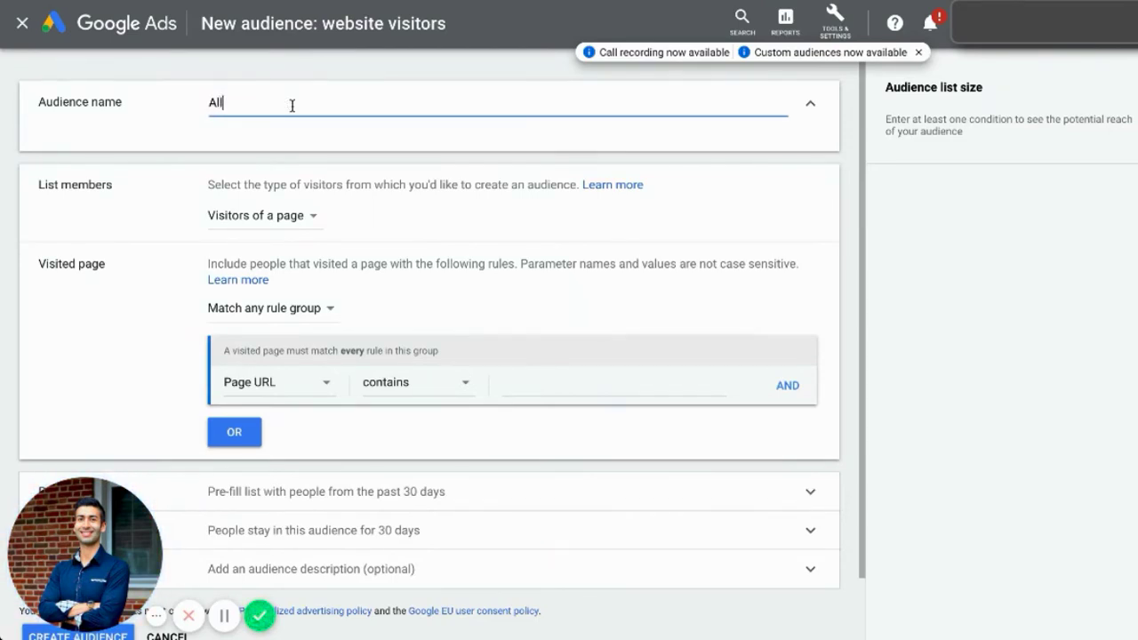
pyautogui.write('ll people wg')
pyautogui.press('BackSpace')
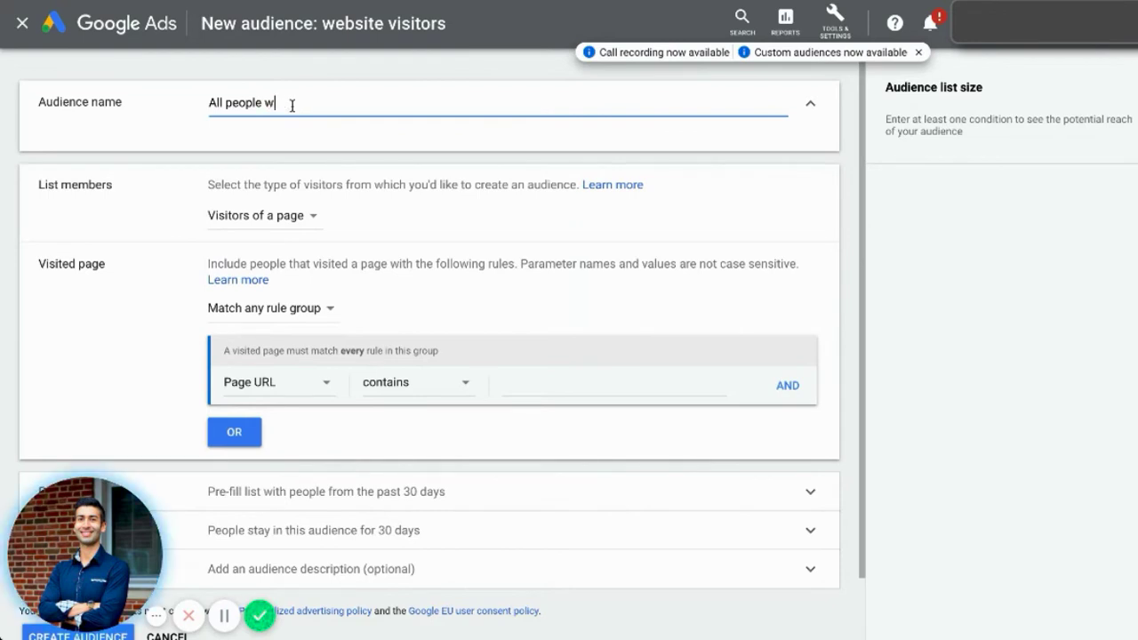
pyautogui.write('ho vis')
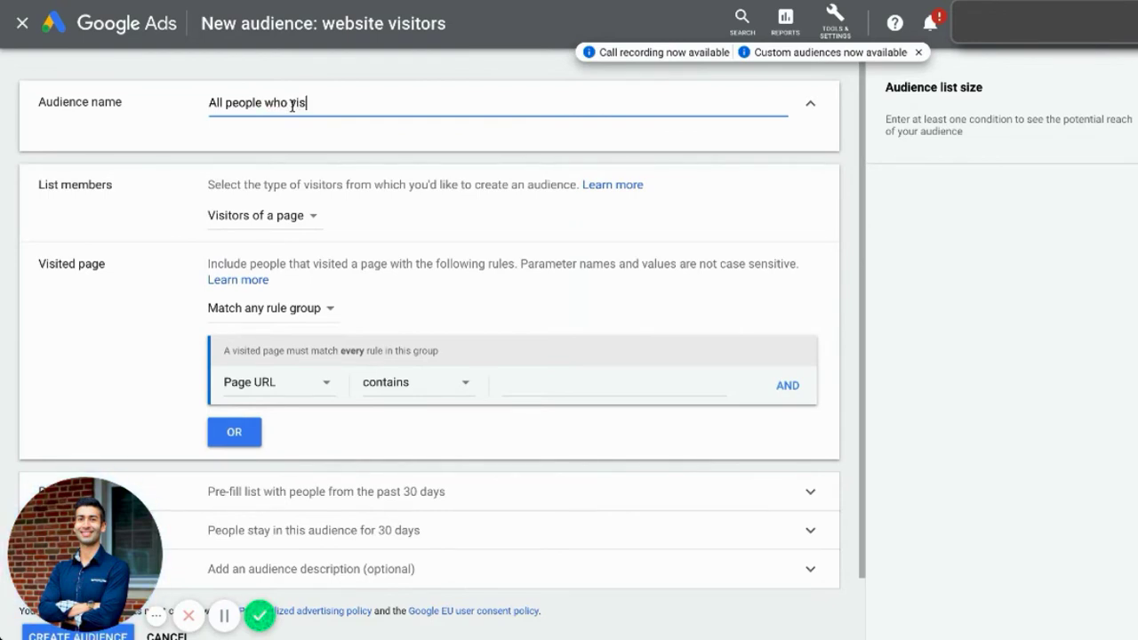
pyautogui.write('itied funnel')
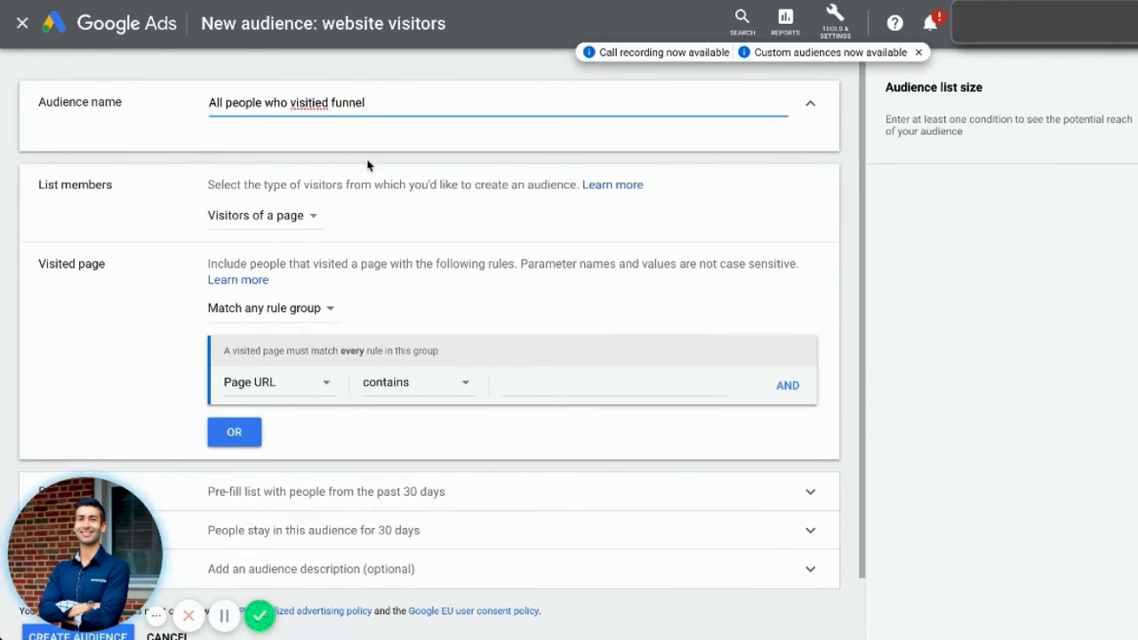
# Review the list member types and rule group matching options, keeping "Visitors of a page" and "Match any rule group".
pyautogui.scroll(-1, 351, 180)
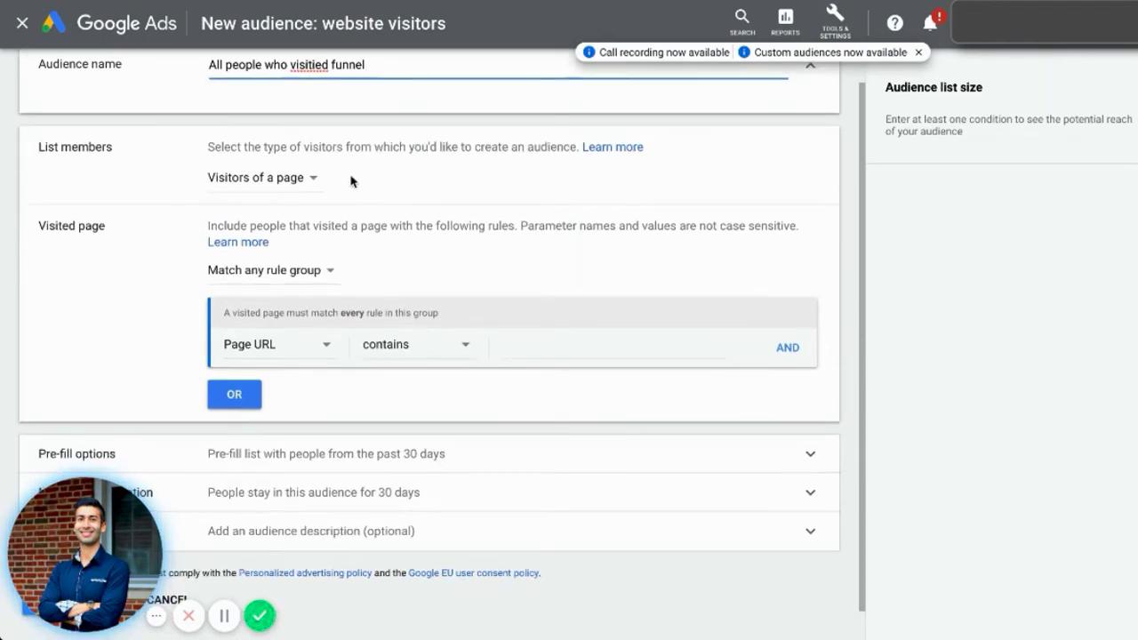
pyautogui.click(306, 180)
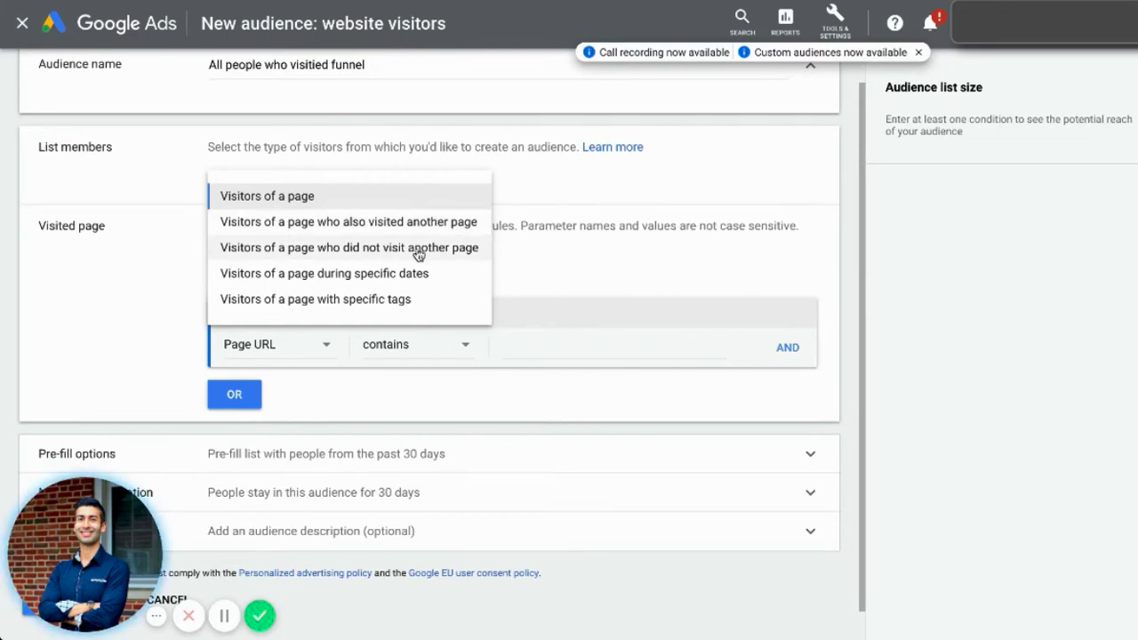
pyautogui.click(359, 201)
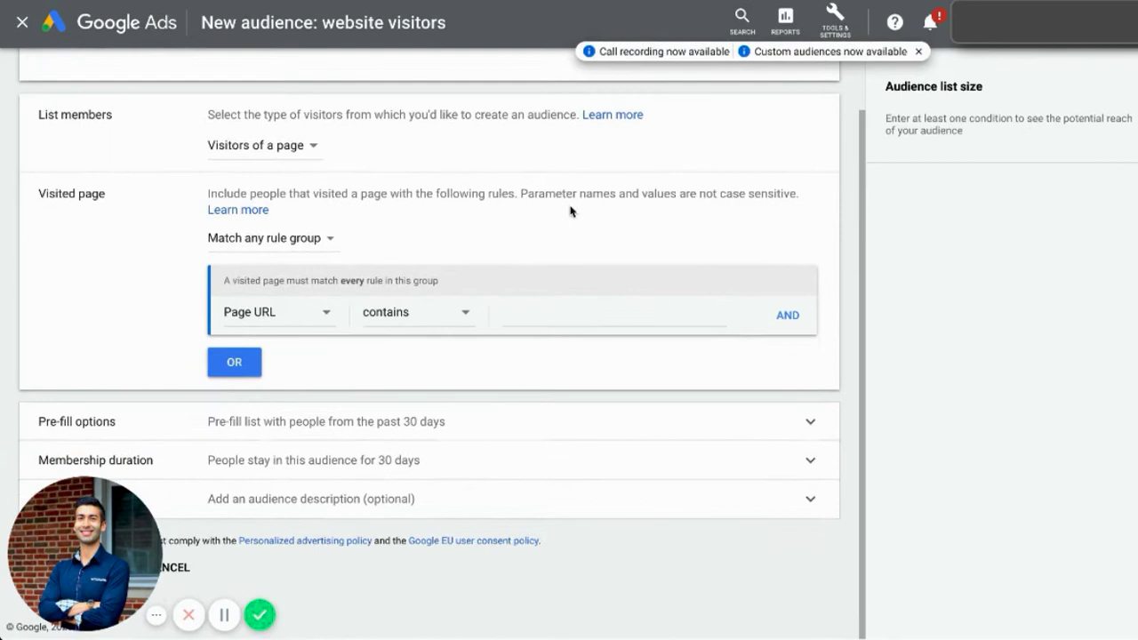
pyautogui.click(291, 246)
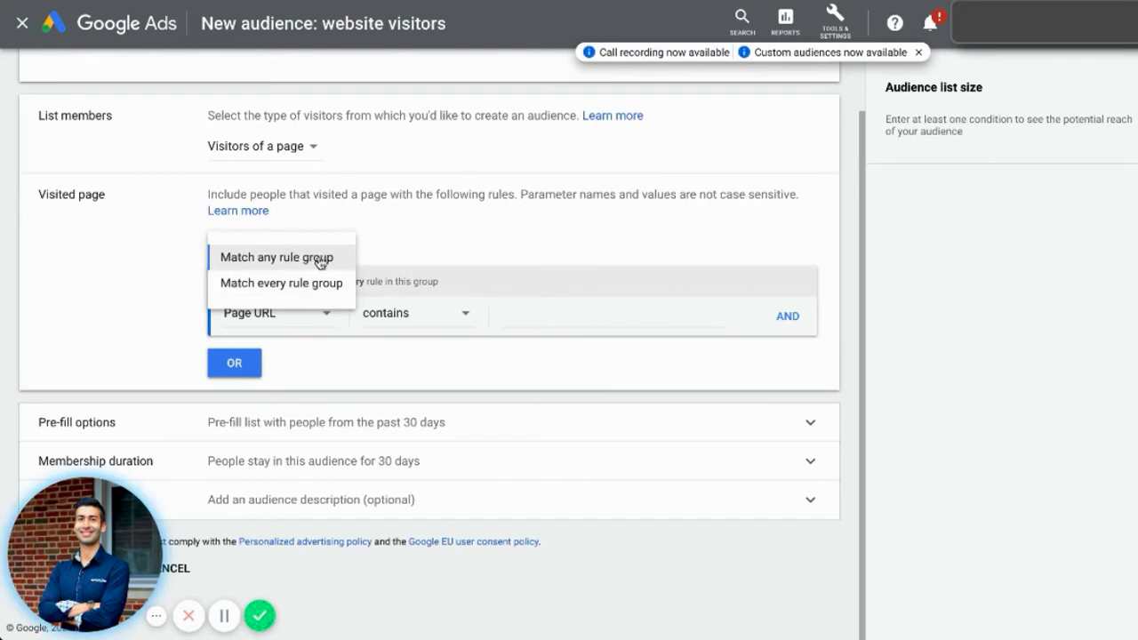
pyautogui.click(112, 314)
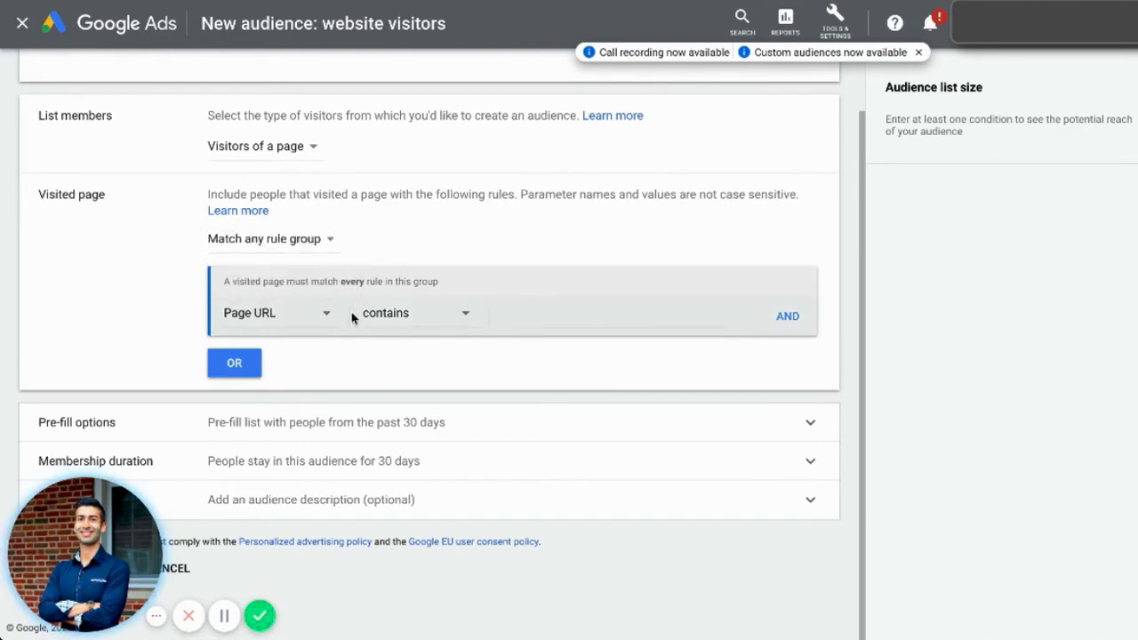
# Set the Page URL rule's condition to "equals", and add and remove a second rule in the same group.
pyautogui.click(458, 323)
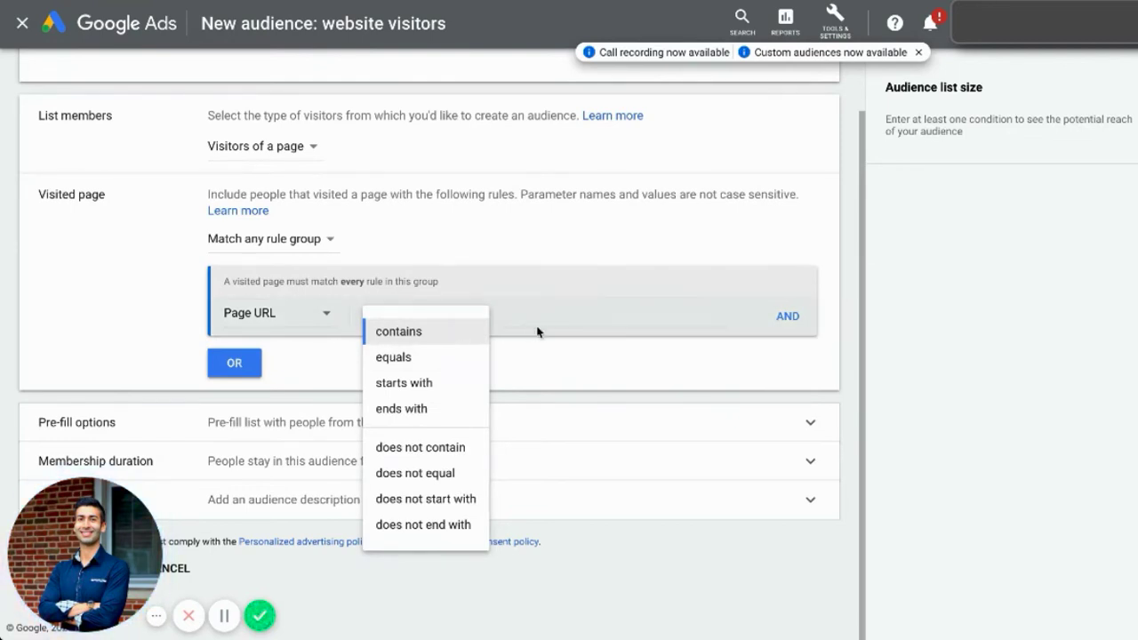
pyautogui.click(569, 325)
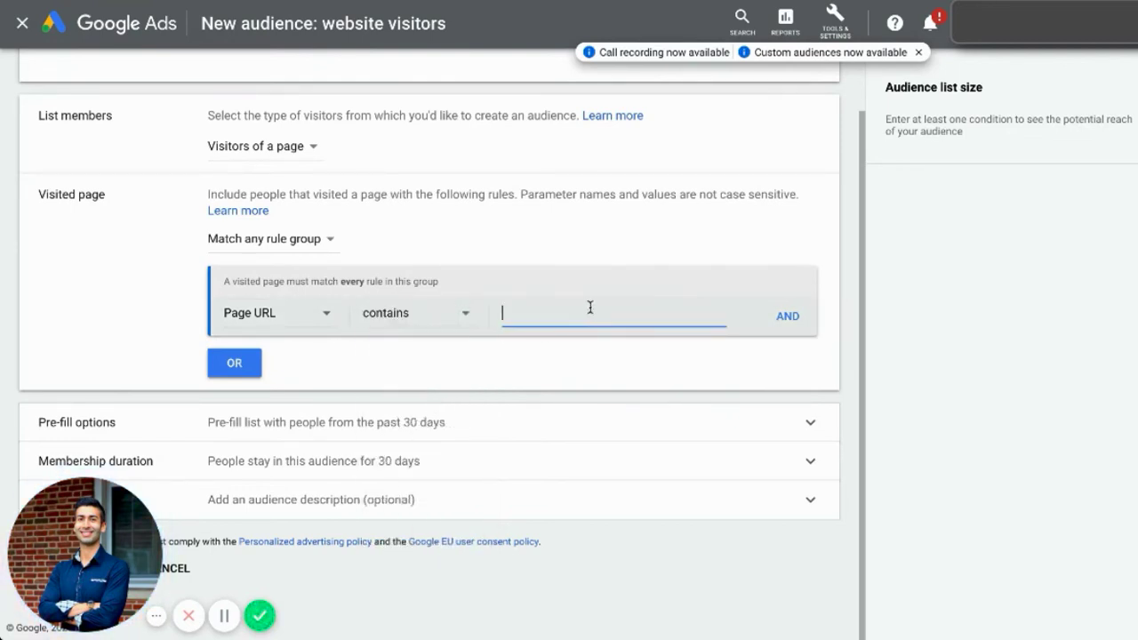
pyautogui.click(383, 318)
pyautogui.click(404, 343)
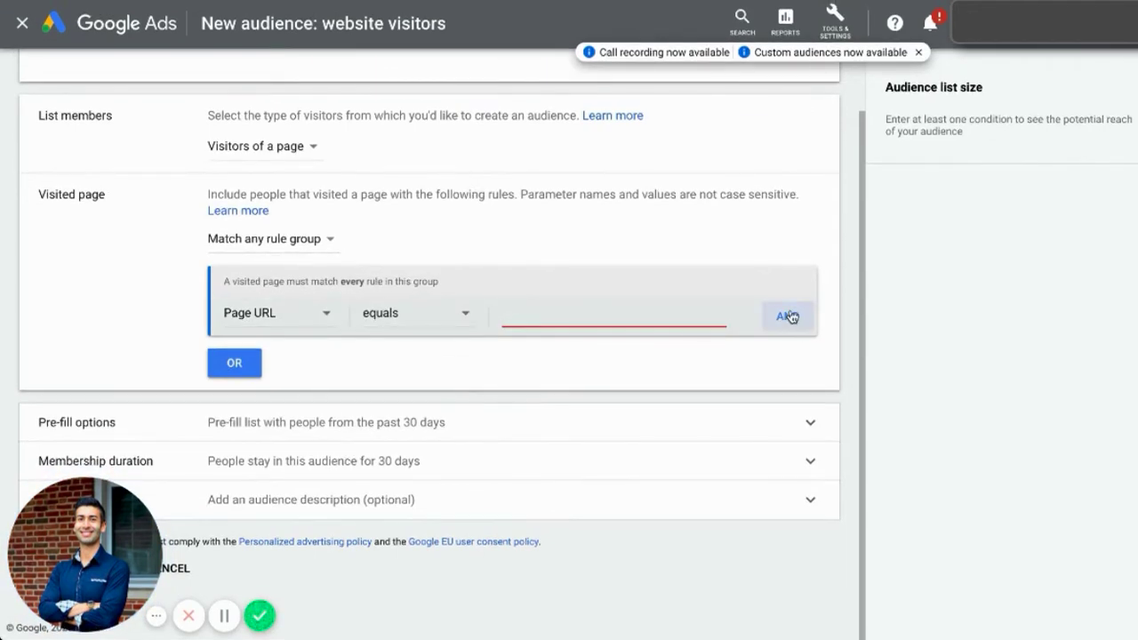
pyautogui.click(789, 317)
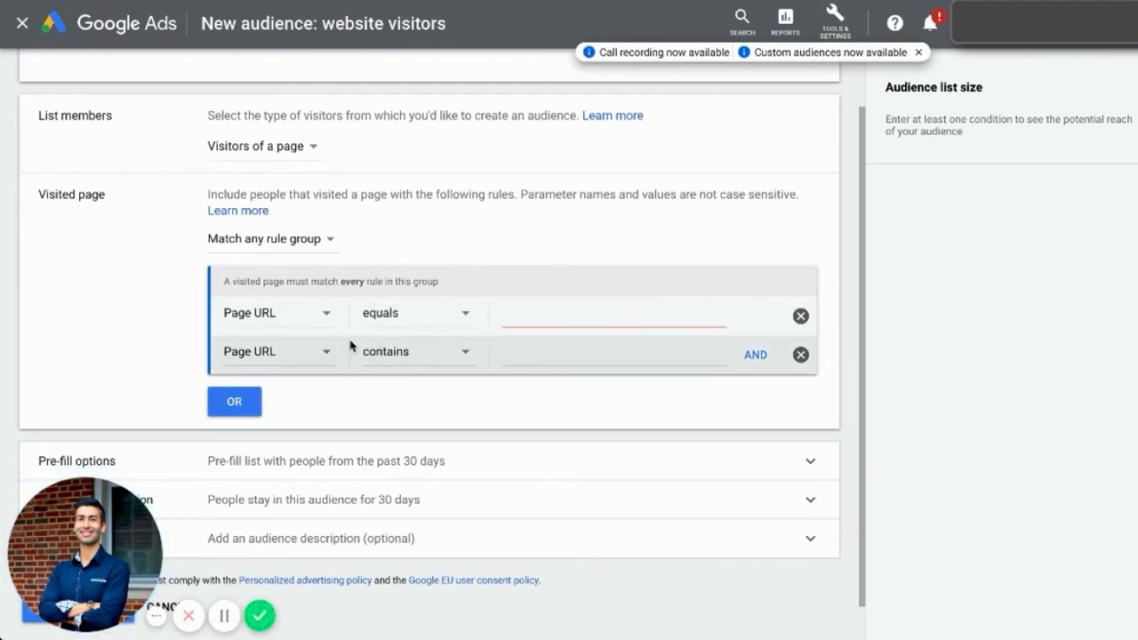
pyautogui.click(802, 355)
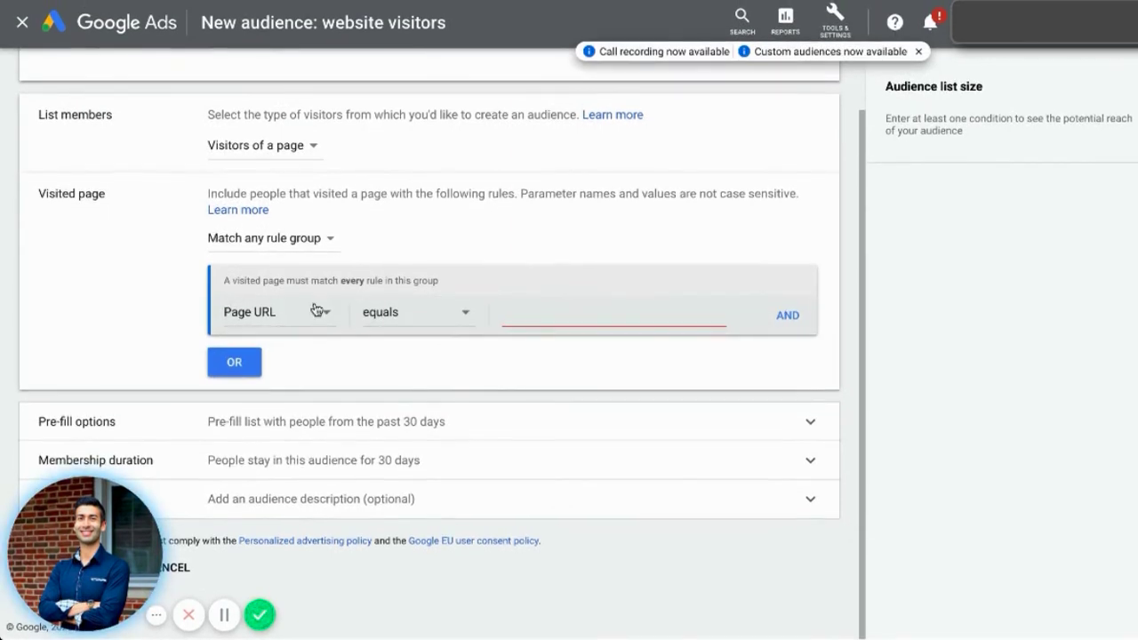
# Try starting with an empty list in the pre-fill options, and restore pre-filling with people from the past 30 days.
pyautogui.click(490, 433)
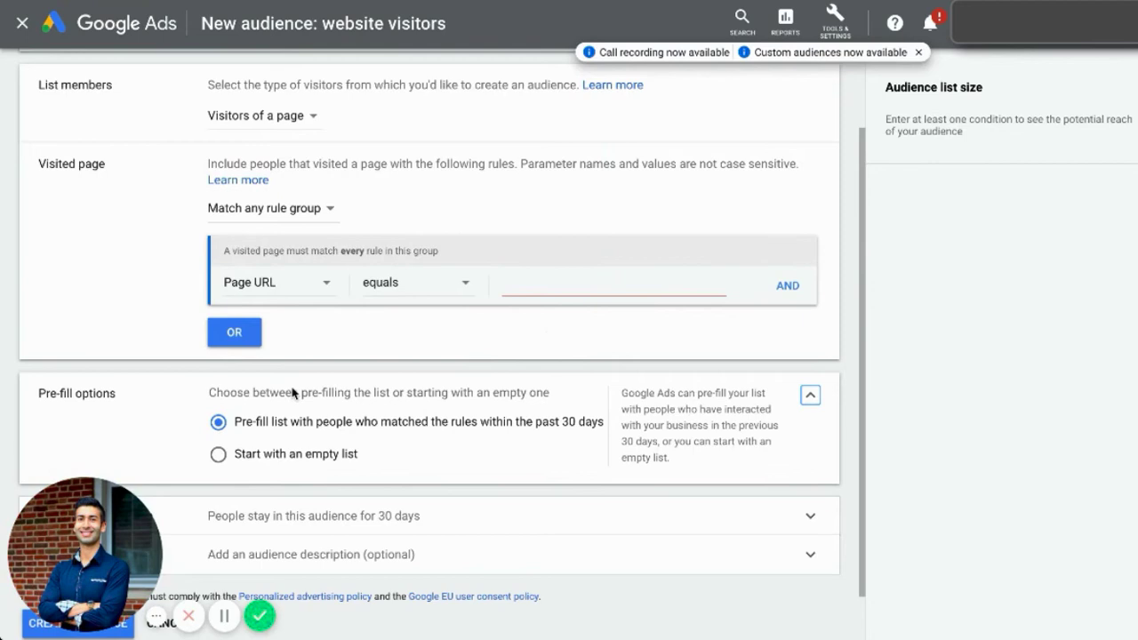
pyautogui.click(218, 455)
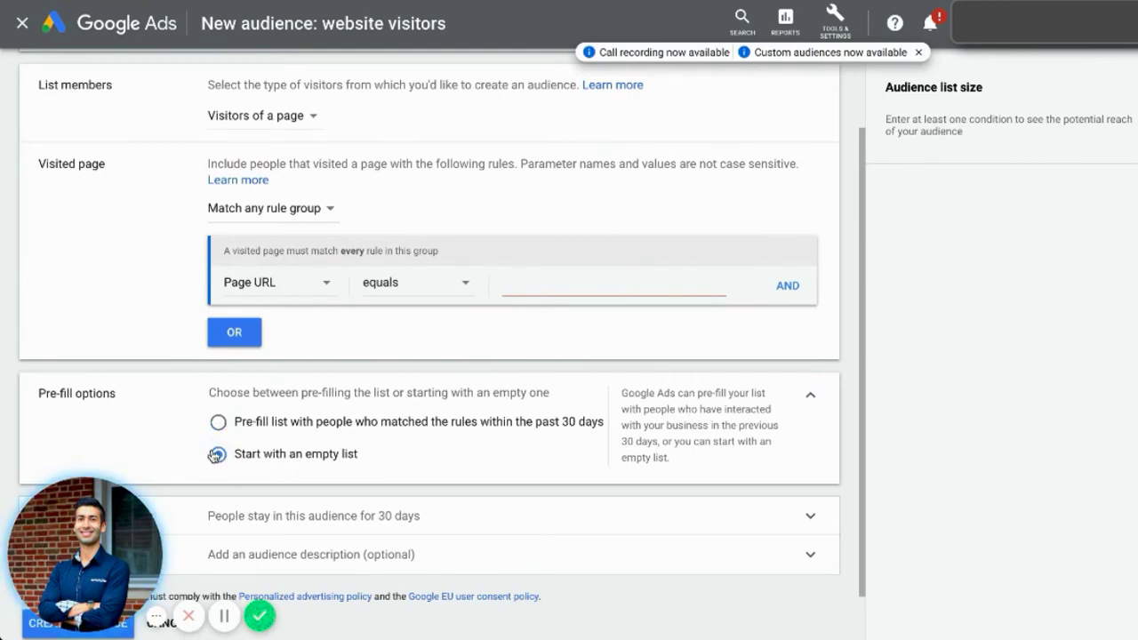
pyautogui.click(229, 424)
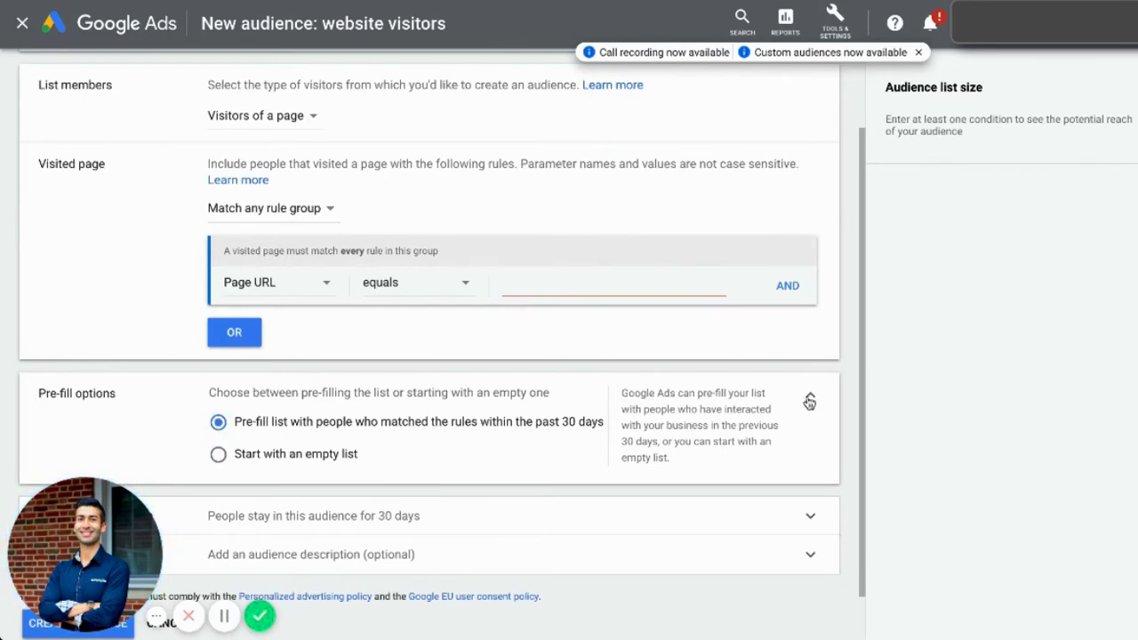
pyautogui.click(812, 400)
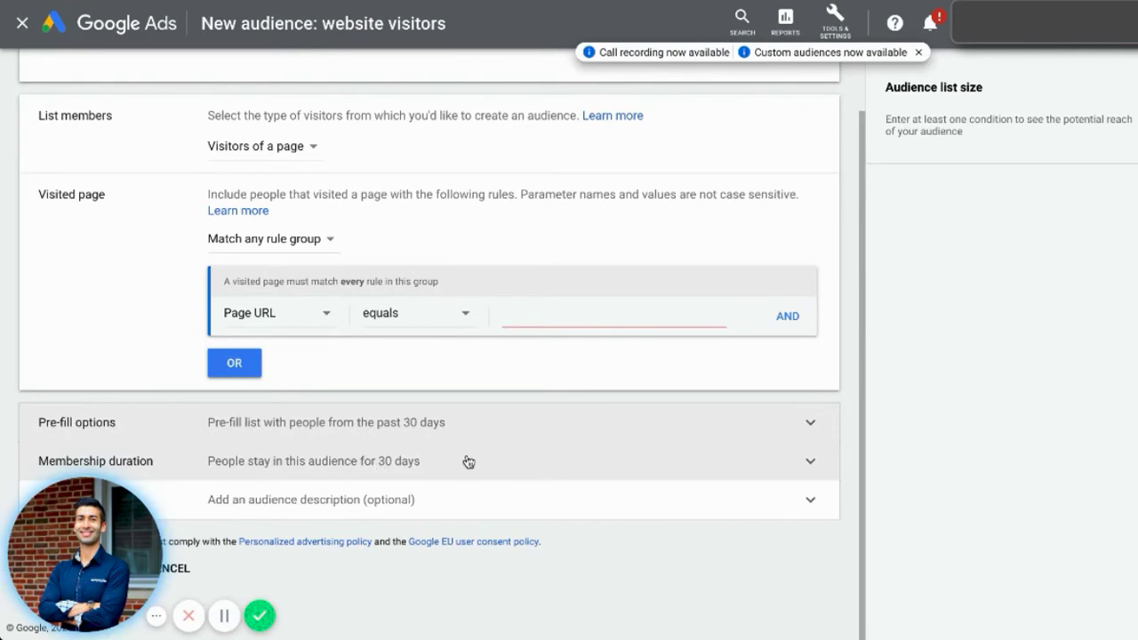
# Check the membership duration setting and cancel the new audience without creating it.
pyautogui.moveTo(60, 549)
pyautogui.mouseDown()
pyautogui.moveTo(851, 224)
pyautogui.moveTo(1022, 107)
pyautogui.mouseUp()
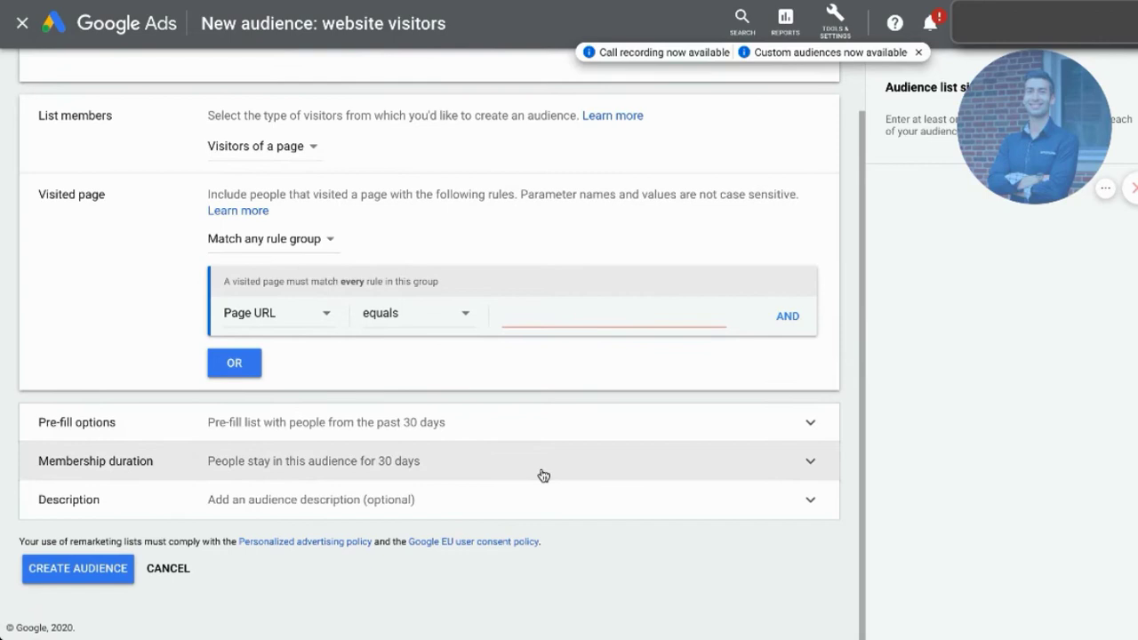
pyautogui.click(489, 465)
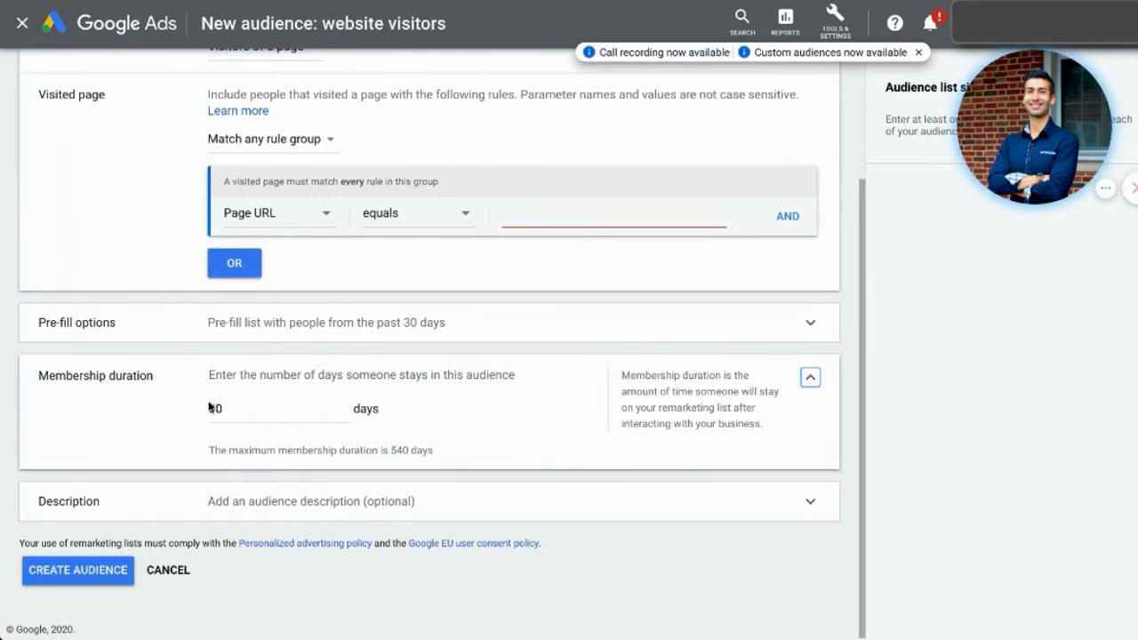
pyautogui.click(809, 376)
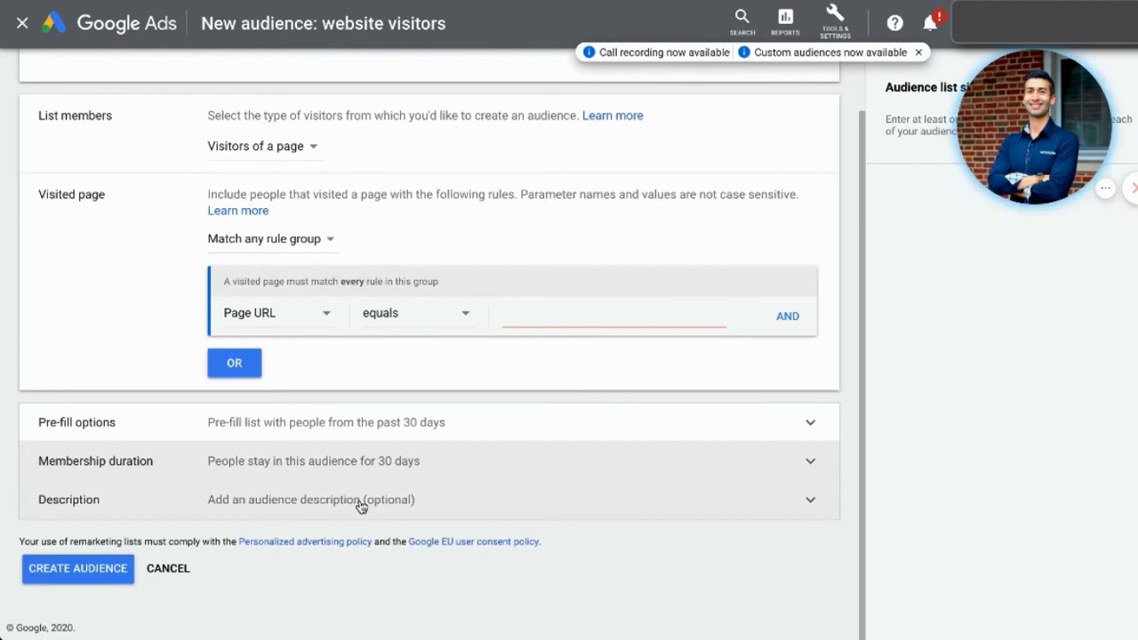
pyautogui.click(179, 571)
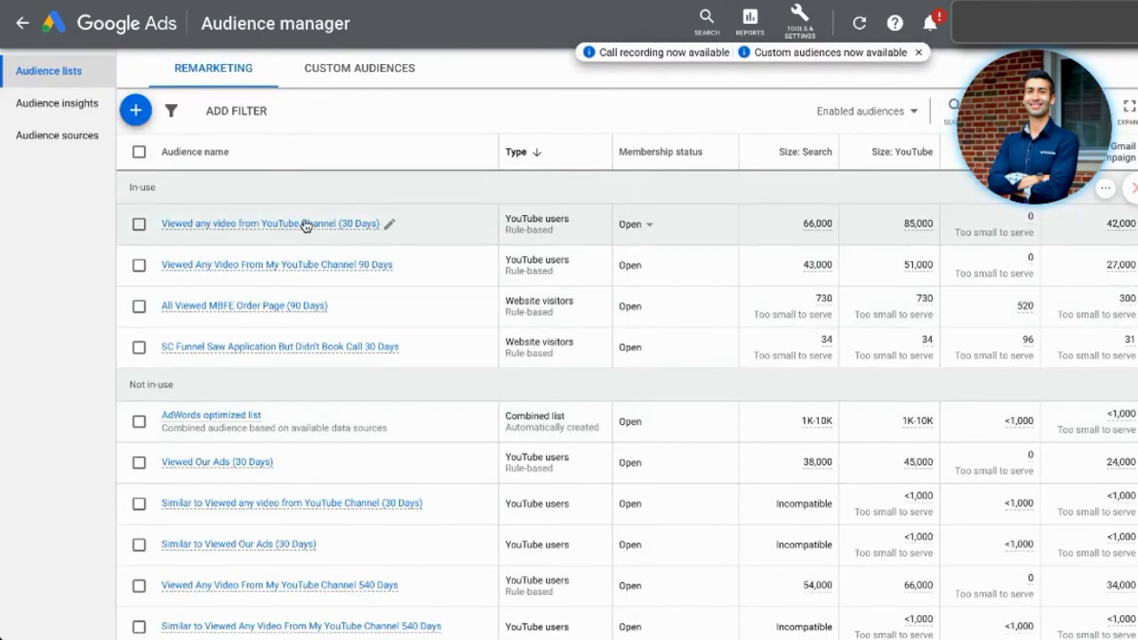
# Look through the full remarketing list table, including the YouTube users, website visitors and similar audiences.
pyautogui.scroll(-3, 251, 402)
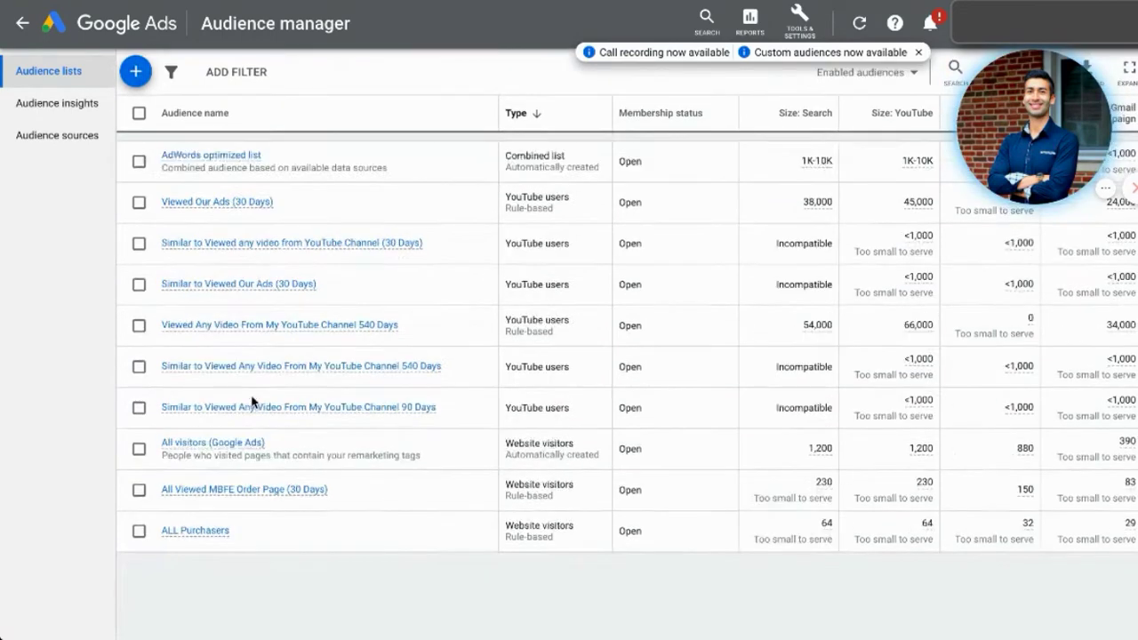
pyautogui.scroll(-3, 251, 401)
pyautogui.scroll(-3, 310, 369)
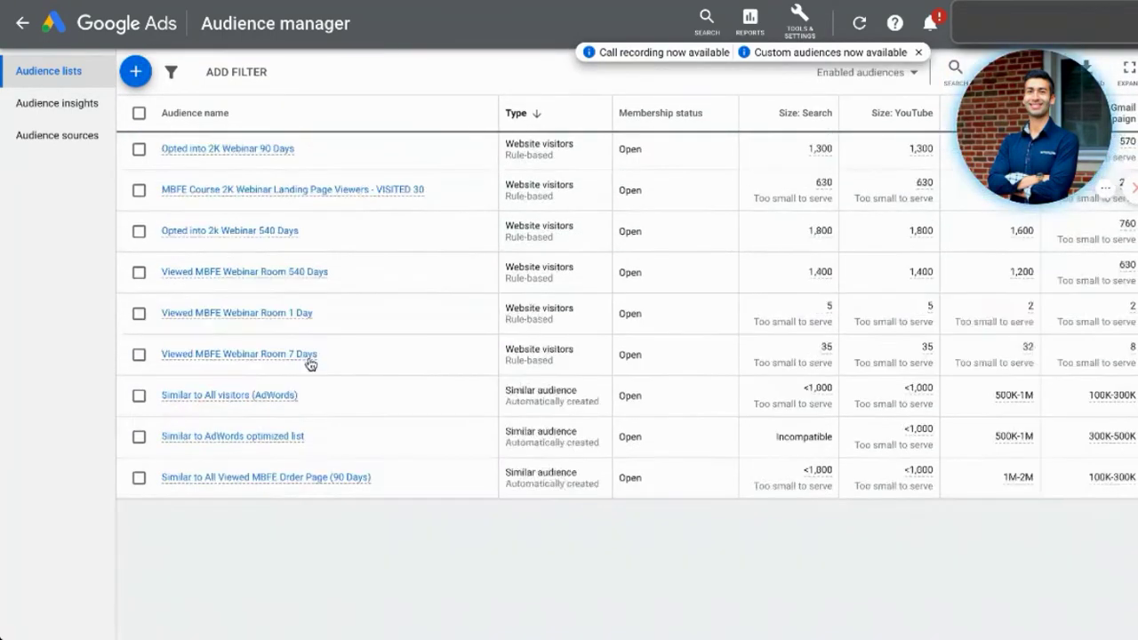
pyautogui.scroll(5, 310, 364)
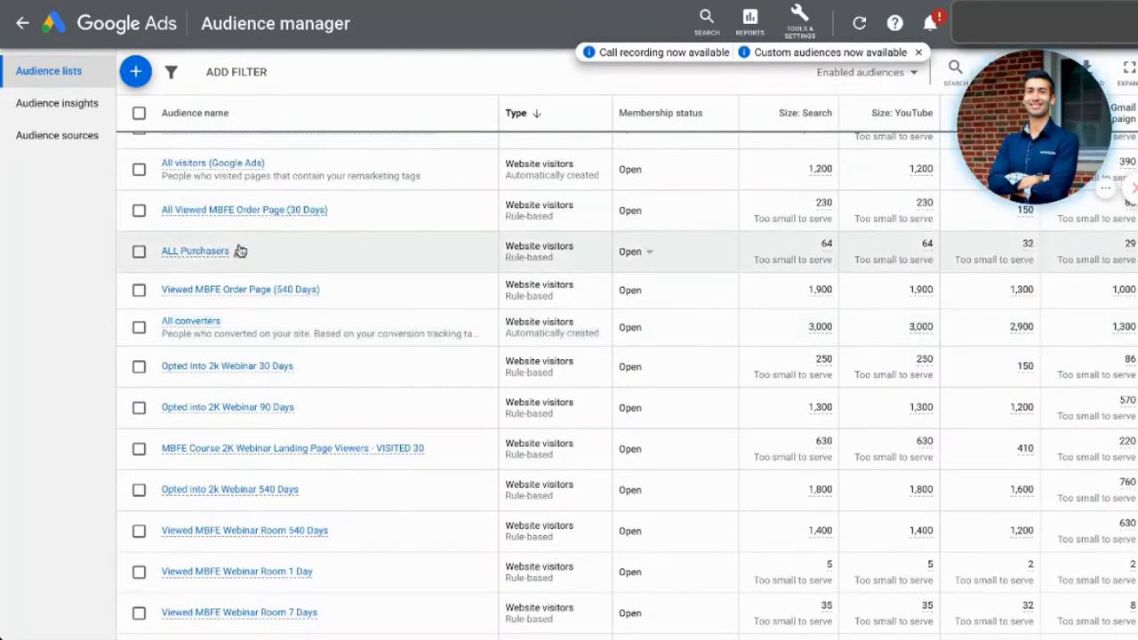
pyautogui.scroll(3, 249, 254)
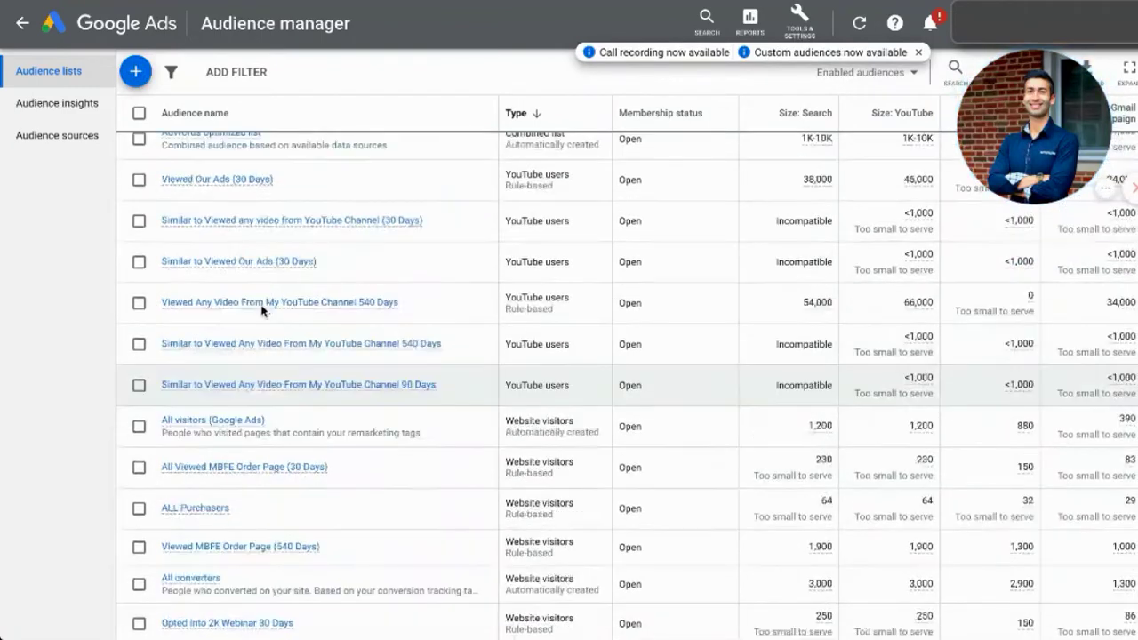
pyautogui.scroll(3, 262, 309)
pyautogui.scroll(1, 294, 353)
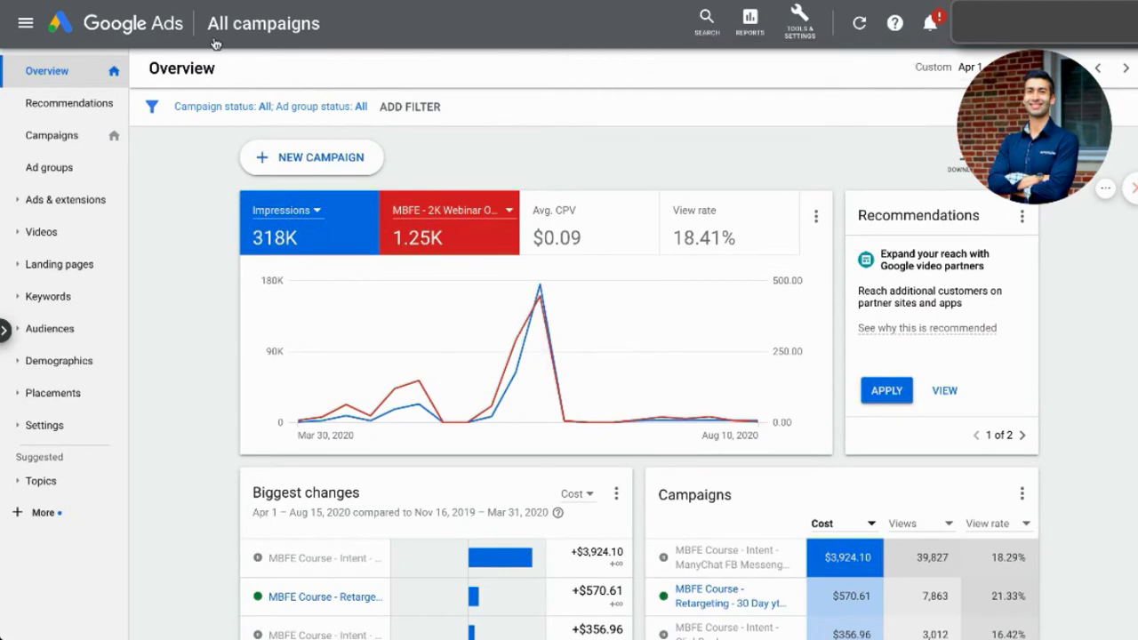
# Open the enabled "MBFE Course - Retargeting - 30 Day yt channel views" campaign from the account's campaign list.
pyautogui.click(72, 136)
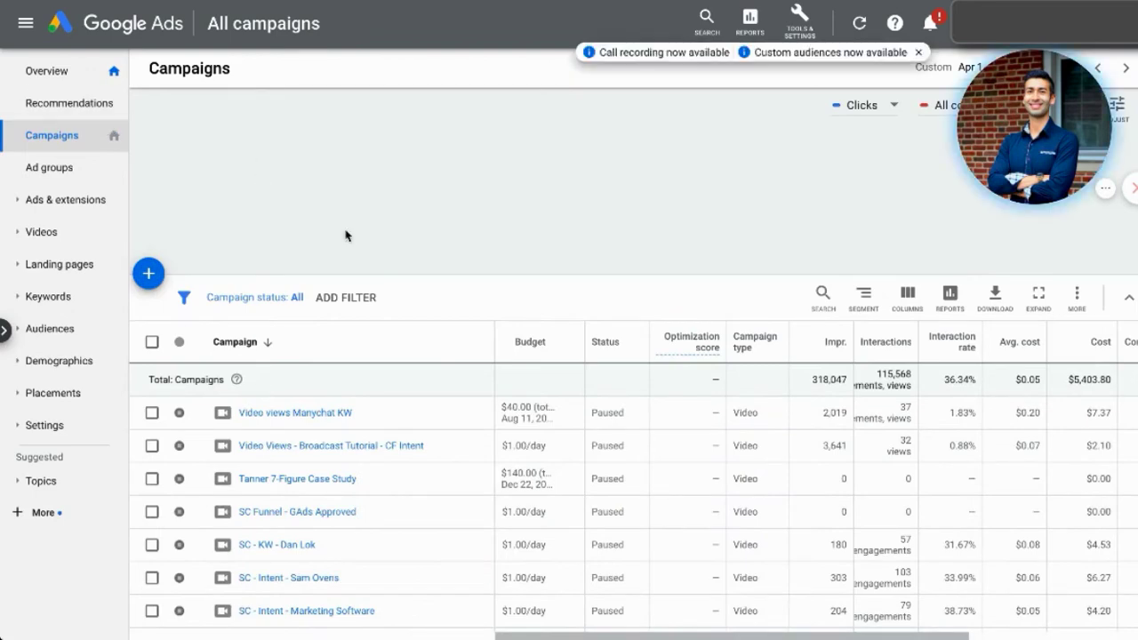
pyautogui.scroll(-3, 305, 327)
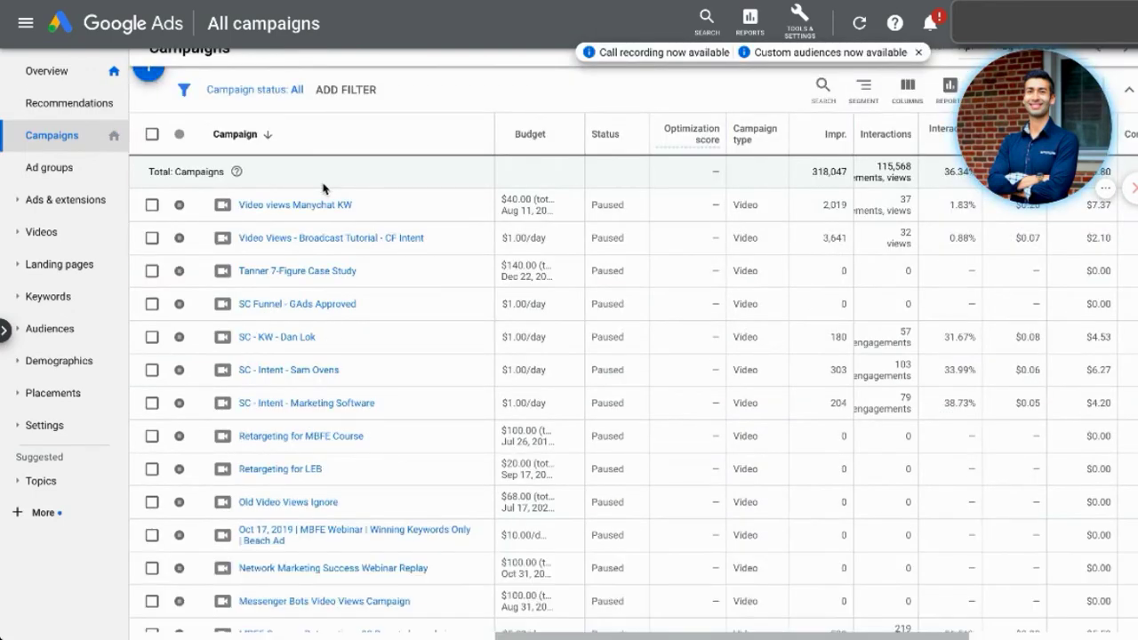
pyautogui.scroll(-5, 324, 187)
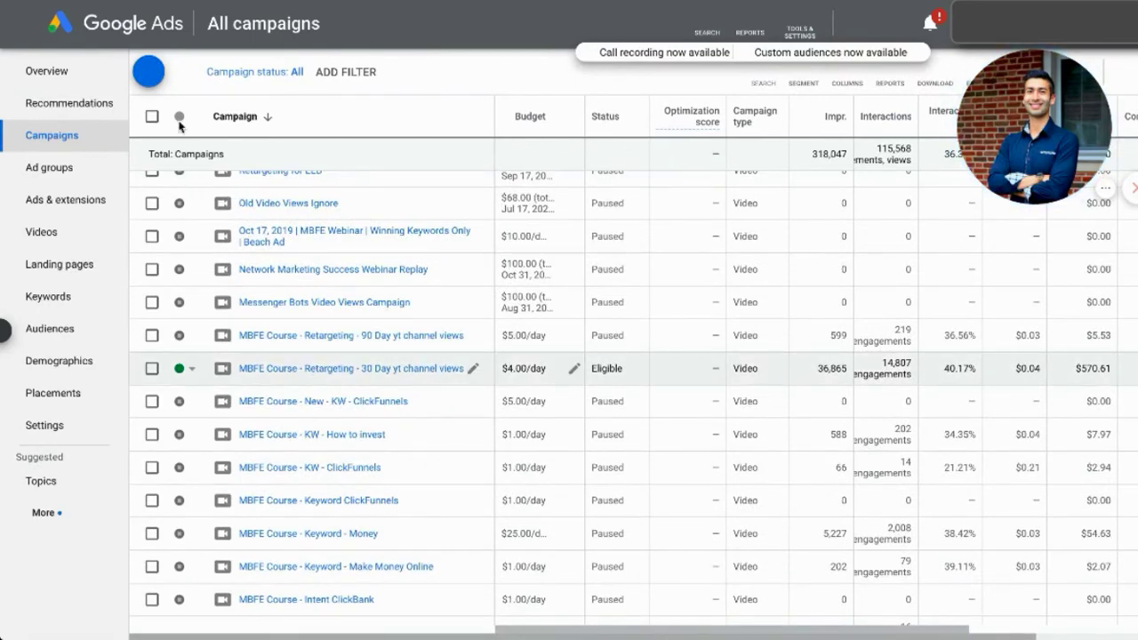
pyautogui.click(352, 368)
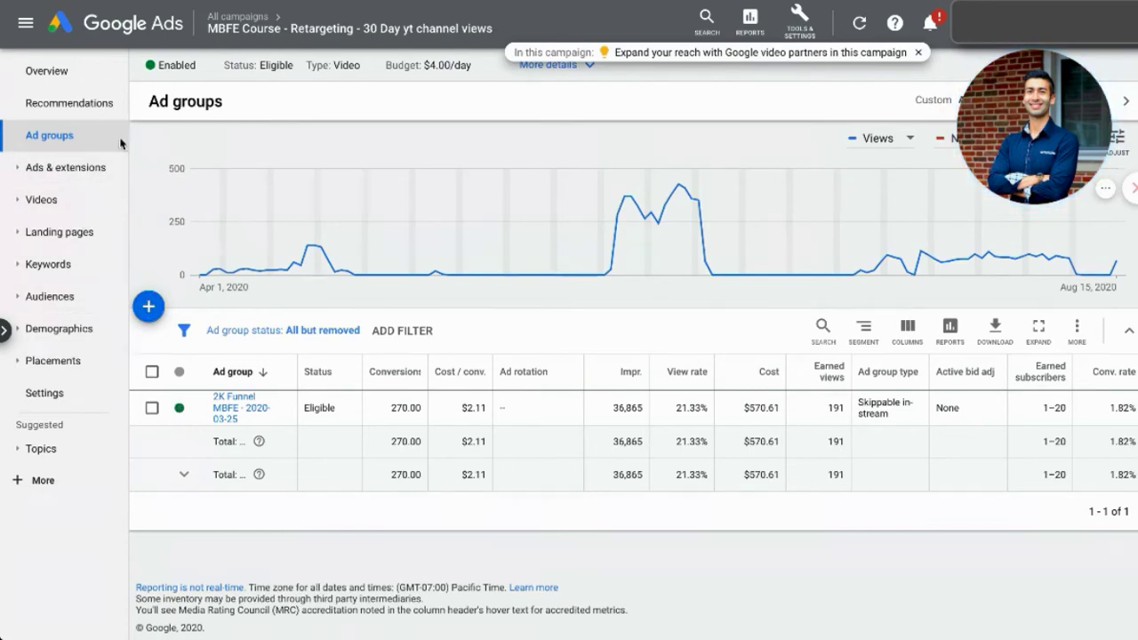
# Examine the retargeting campaign's video performance and the audience it targets.
pyautogui.click(102, 214)
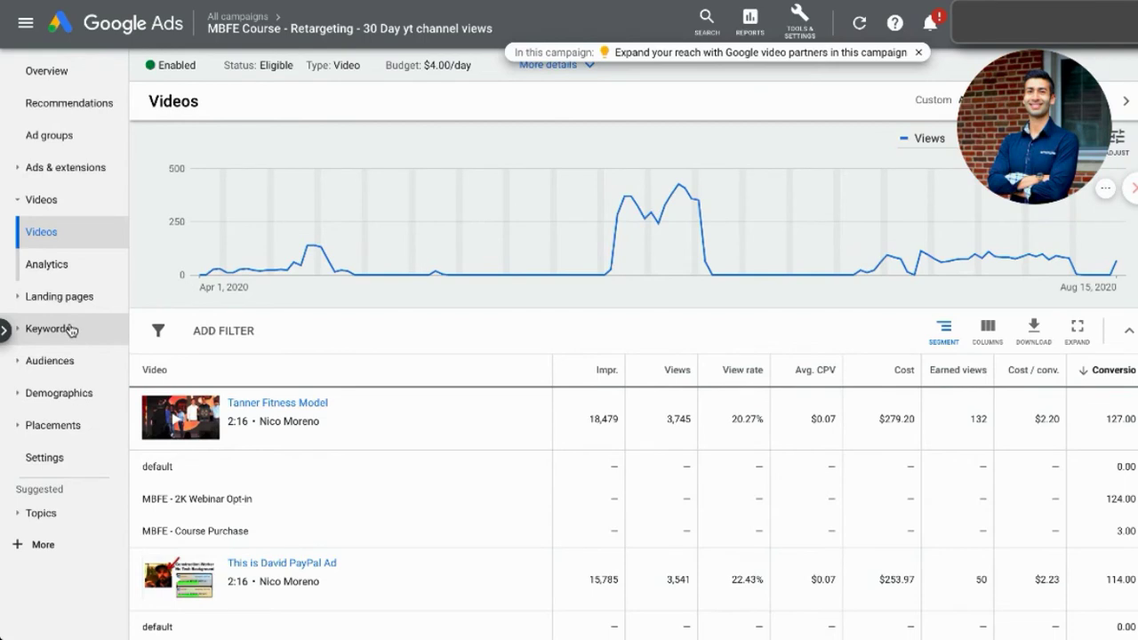
pyautogui.click(55, 364)
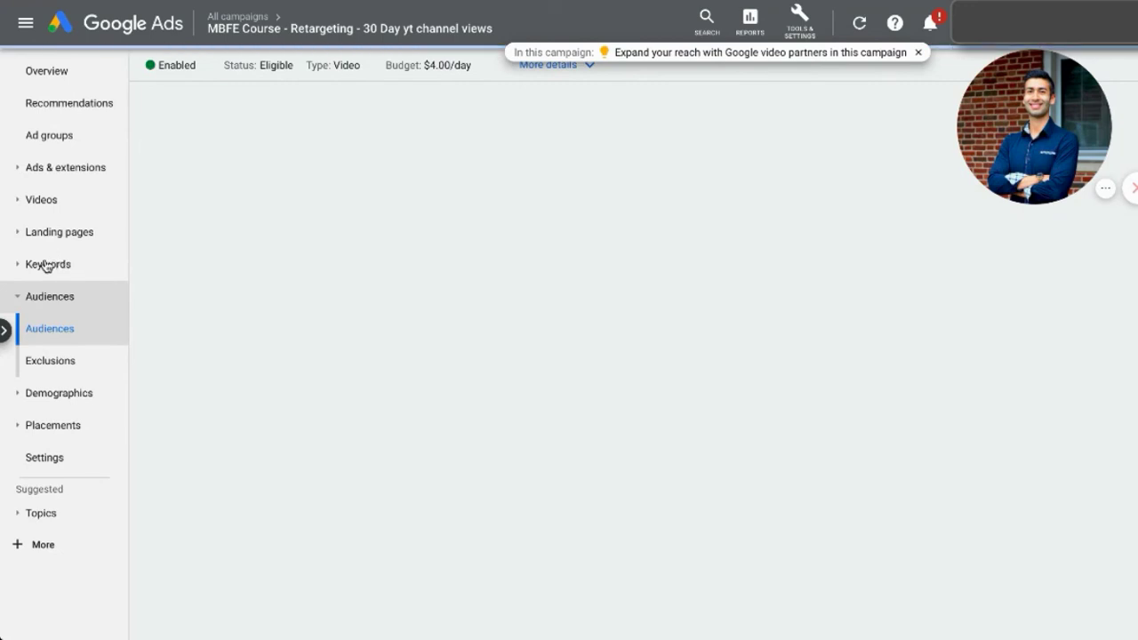
pyautogui.click(63, 264)
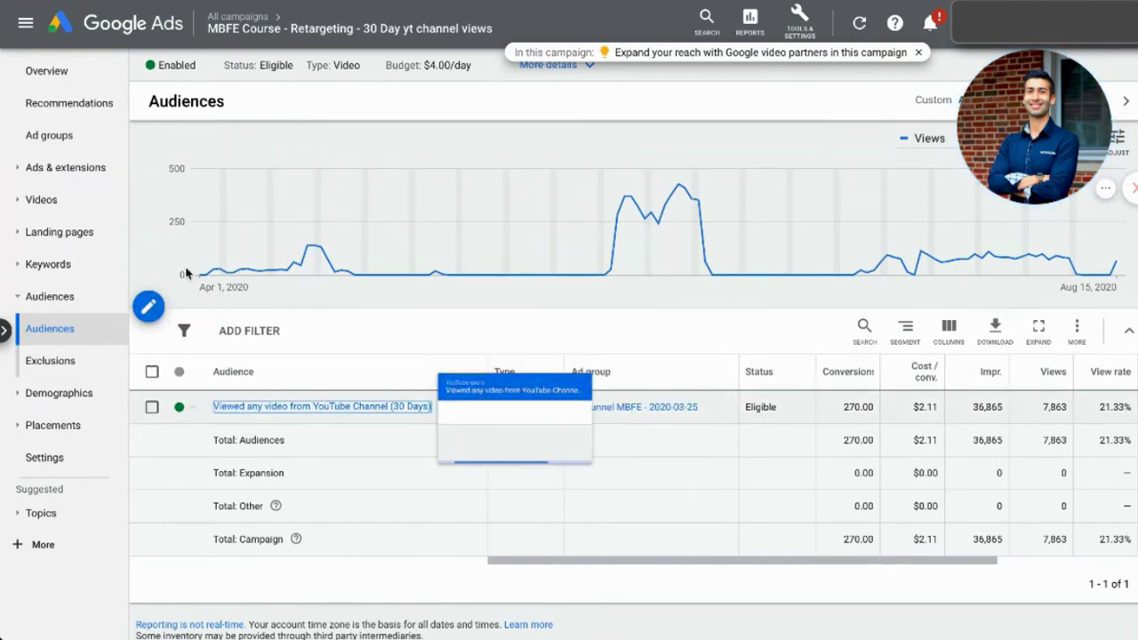
# Start editing the campaign's audiences for the "2K Funnel MBFE - 2020-03-25" ad group.
pyautogui.click(148, 307)
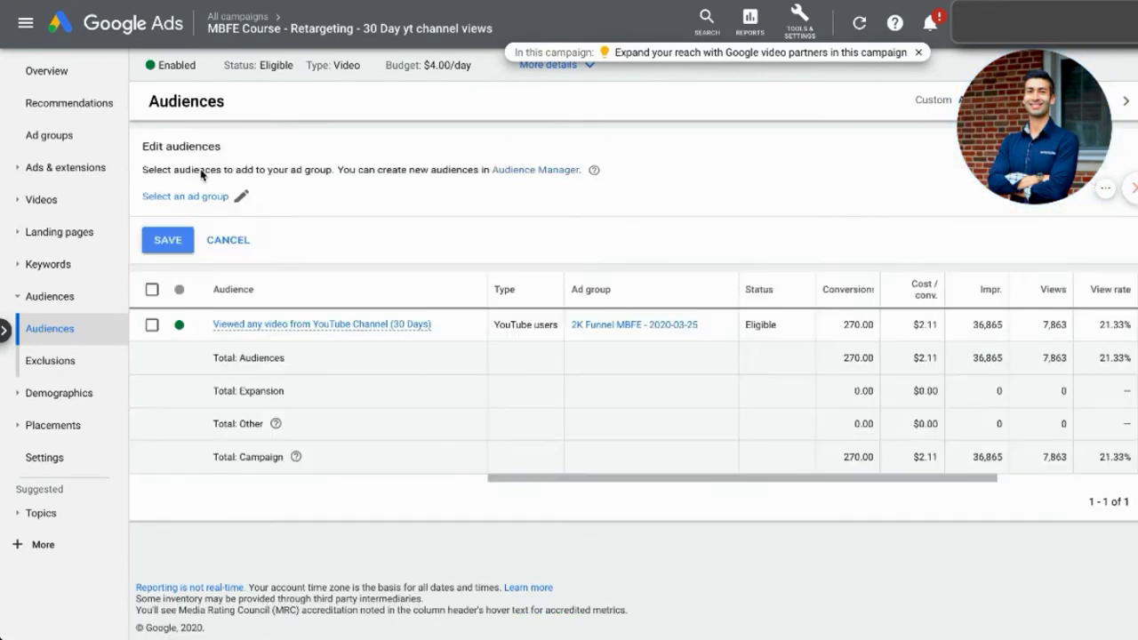
pyautogui.click(231, 196)
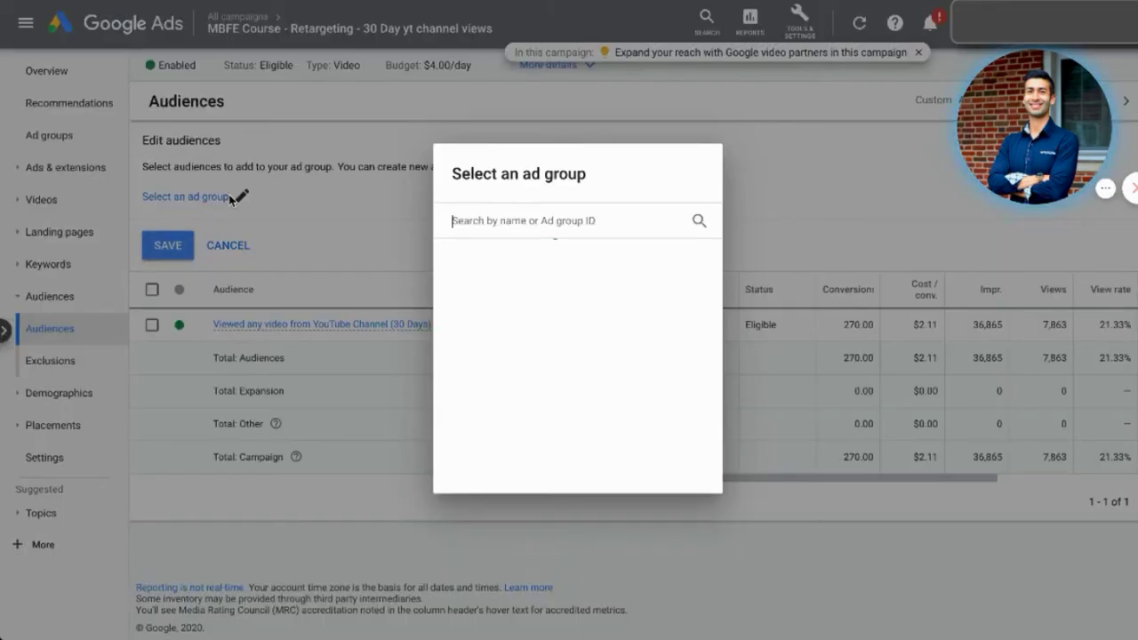
pyautogui.click(601, 295)
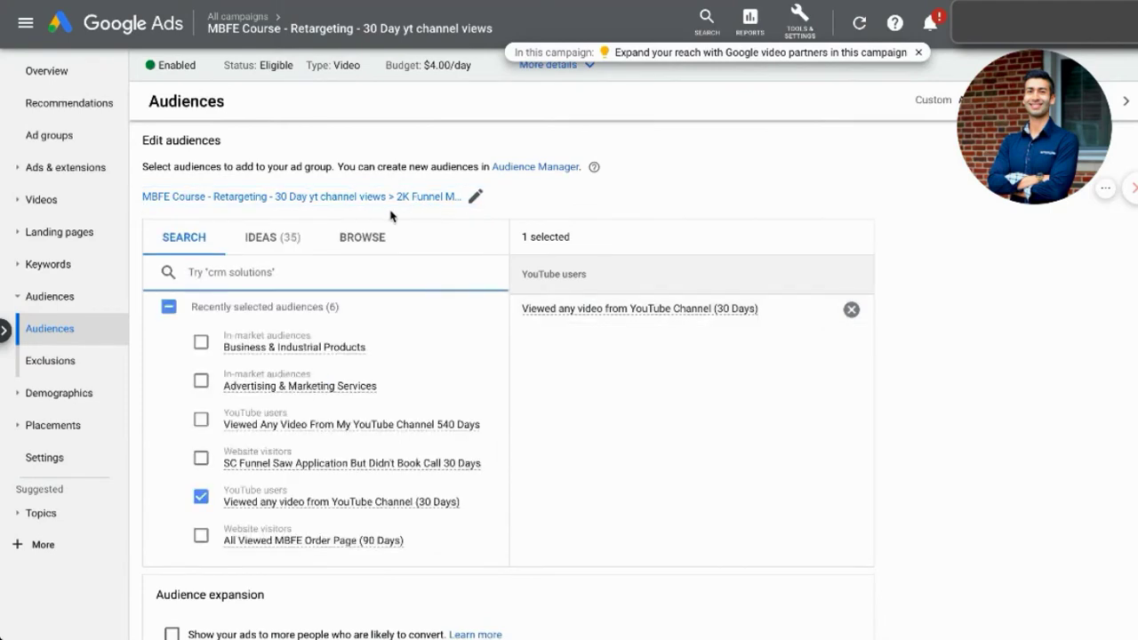
# Look through the ad group's recently selected audiences and the audience expansion option.
pyautogui.scroll(-1, 480, 240)
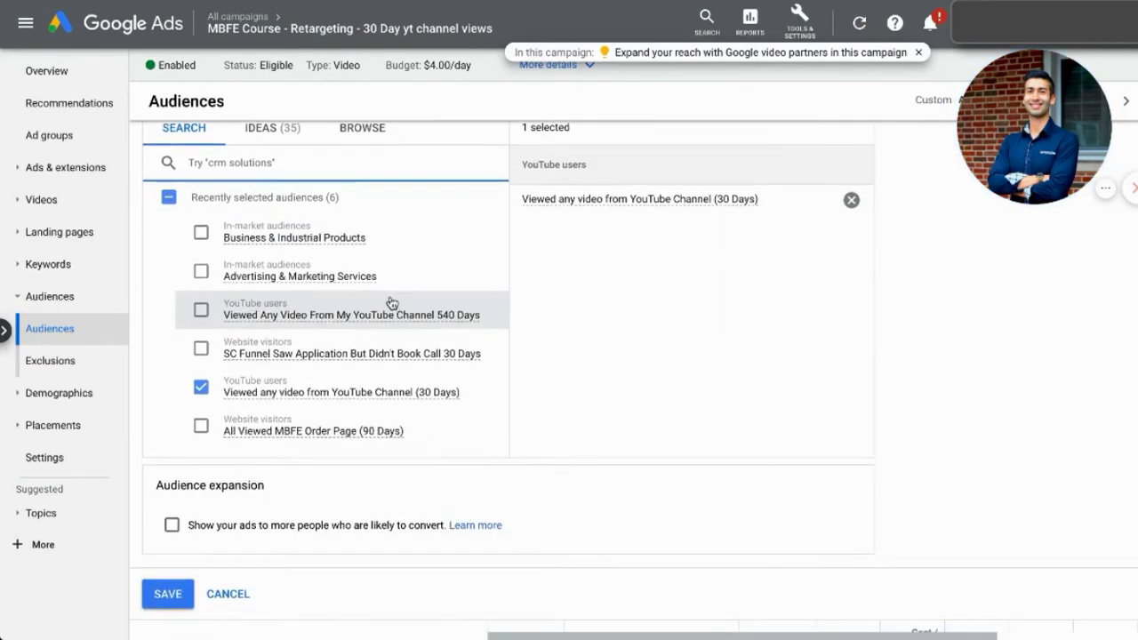
pyautogui.scroll(1, 391, 303)
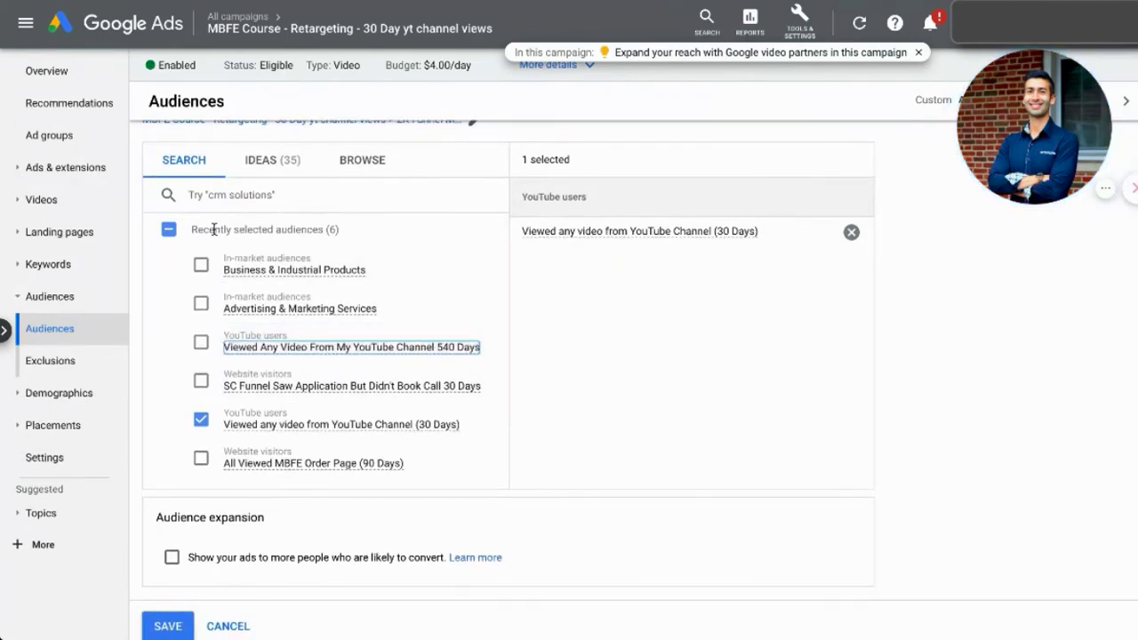
pyautogui.scroll(-1, 253, 226)
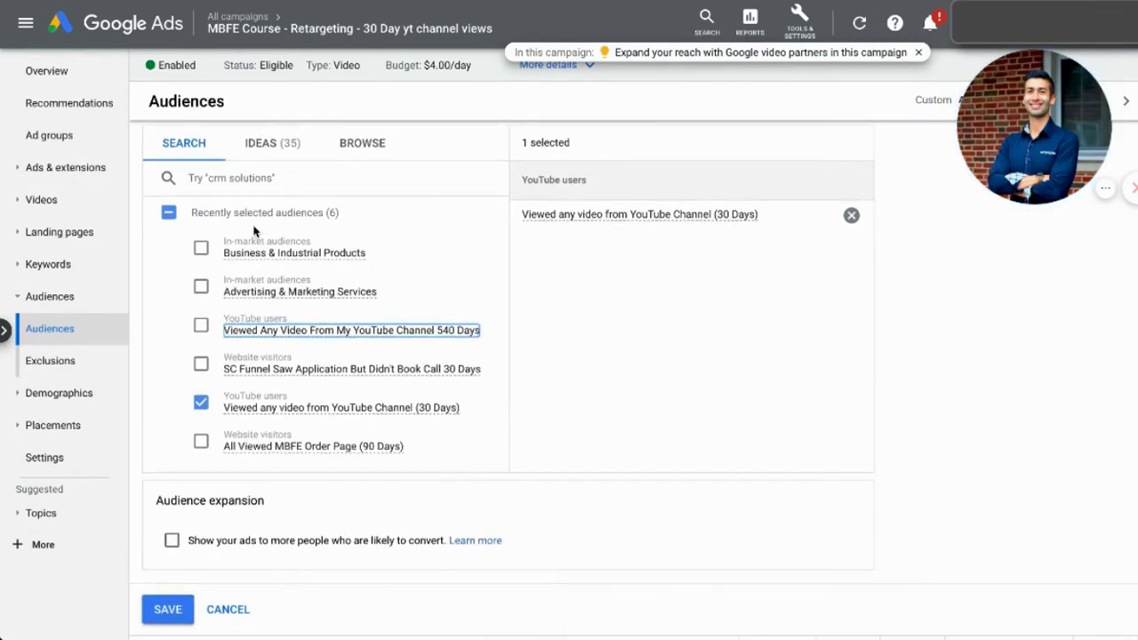
pyautogui.scroll(-1, 258, 266)
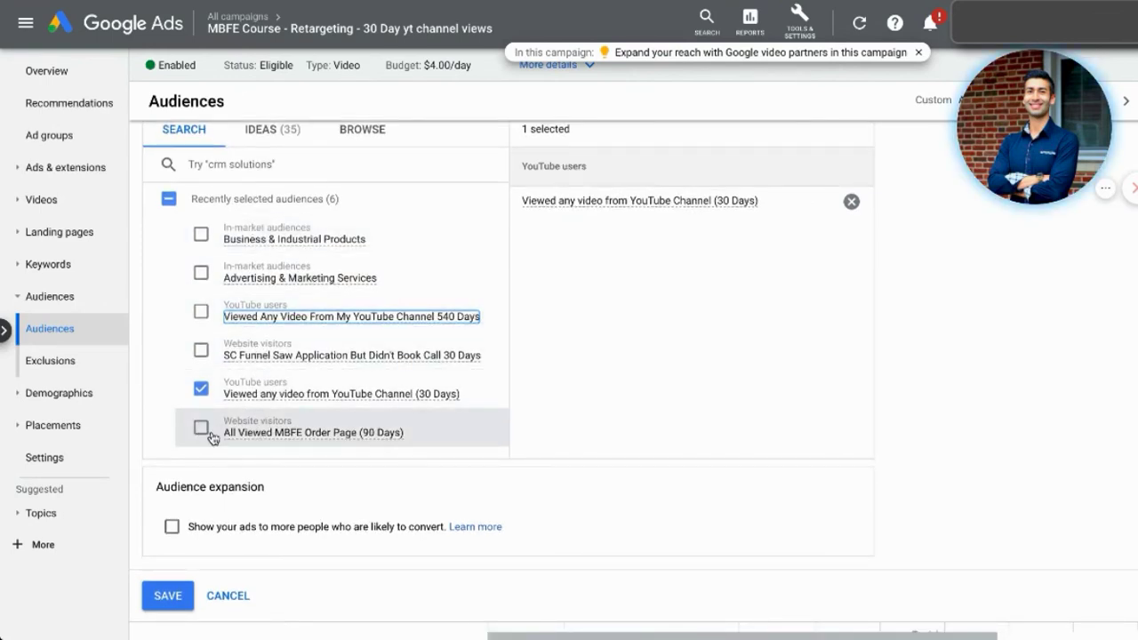
pyautogui.scroll(2, 296, 145)
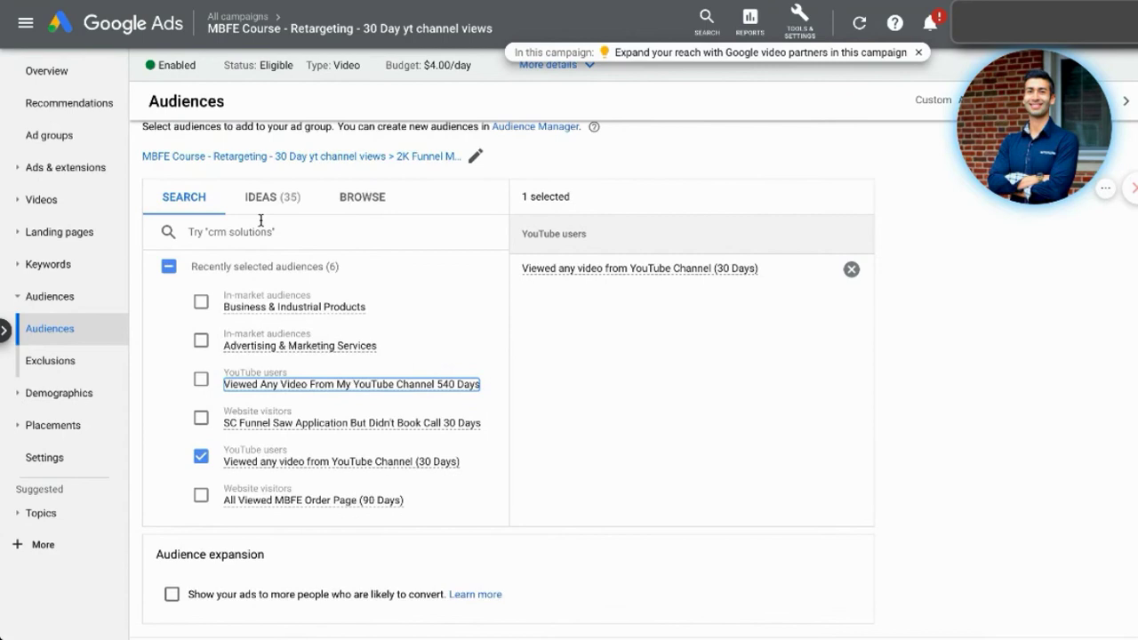
pyautogui.click(221, 238)
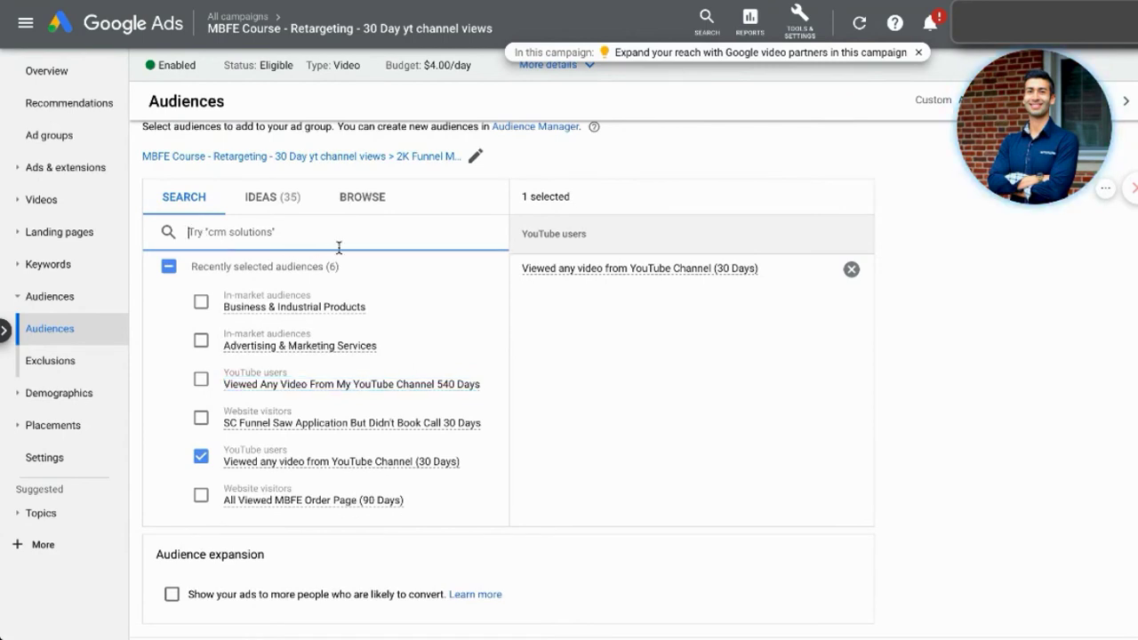
# Browse the website visitors remarketing audiences and add "Opted into 2K Webinar 90 Days" to the ad group's selection.
pyautogui.click(370, 207)
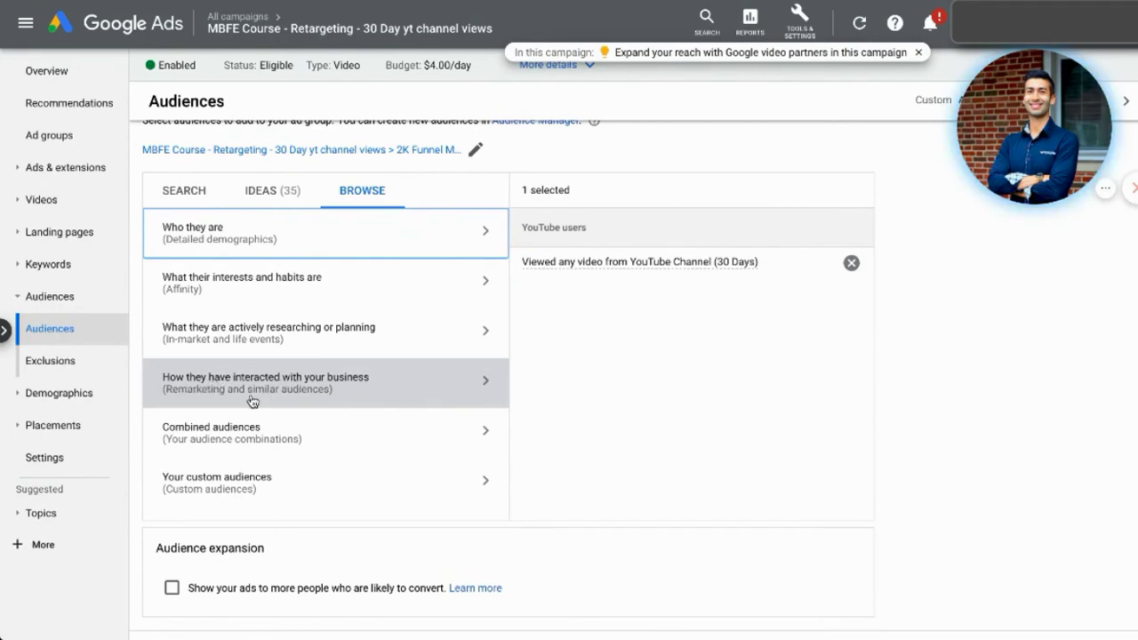
pyautogui.click(349, 389)
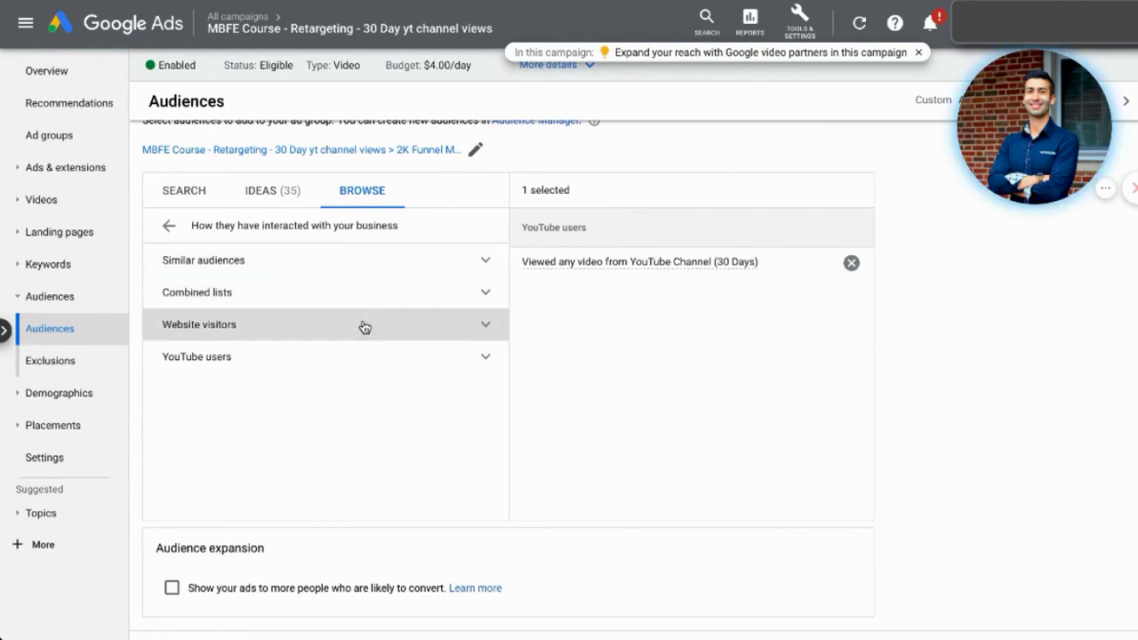
pyautogui.click(363, 326)
pyautogui.scroll(-1, 338, 347)
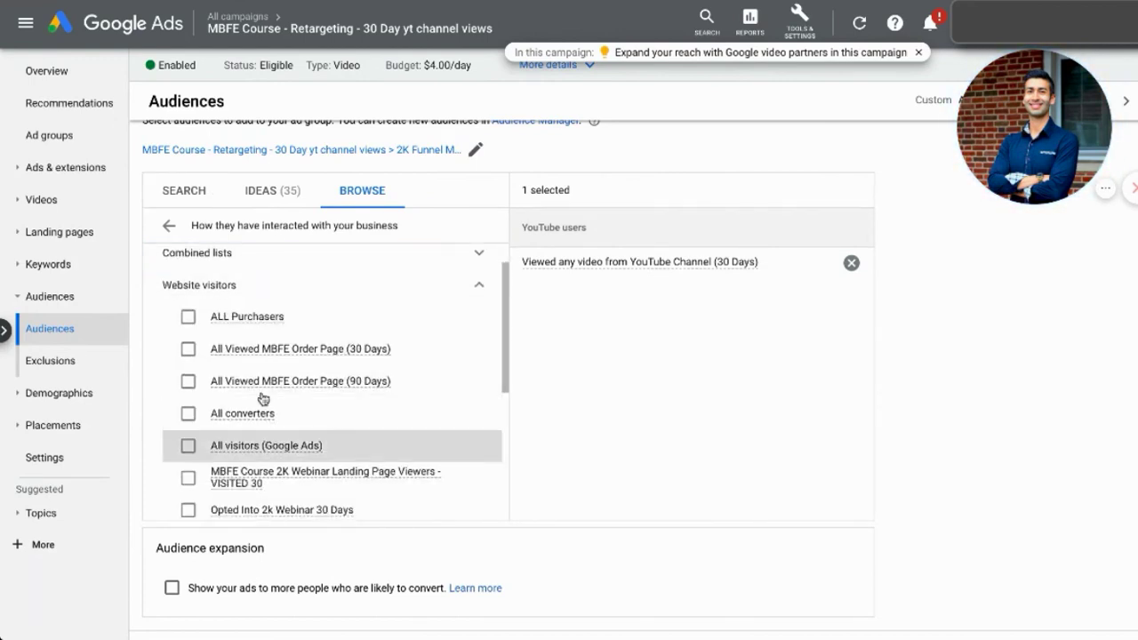
pyautogui.scroll(-4, 267, 417)
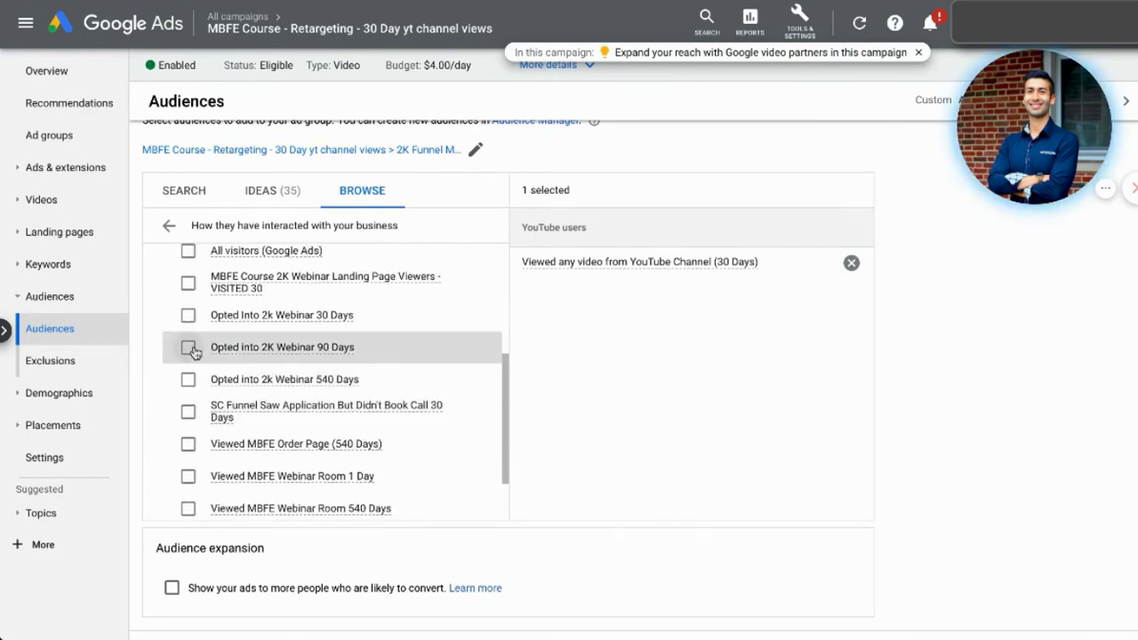
pyautogui.click(188, 348)
pyautogui.scroll(-1, 811, 403)
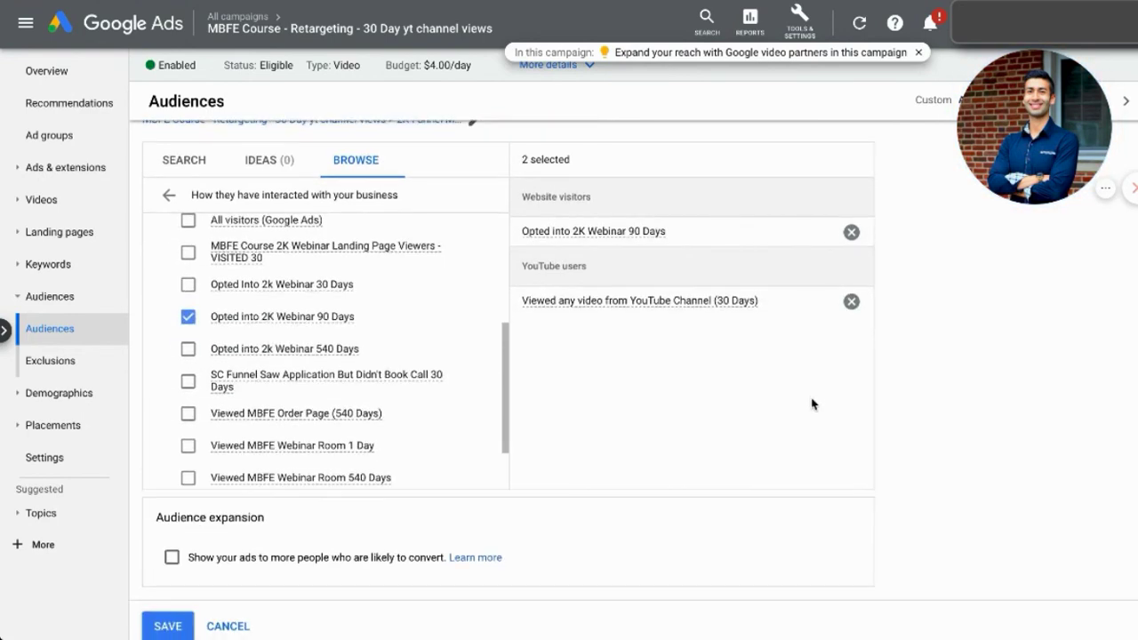
# Review the selected website visitors and YouTube users audiences without saving the changes.
pyautogui.scroll(-1, 777, 287)
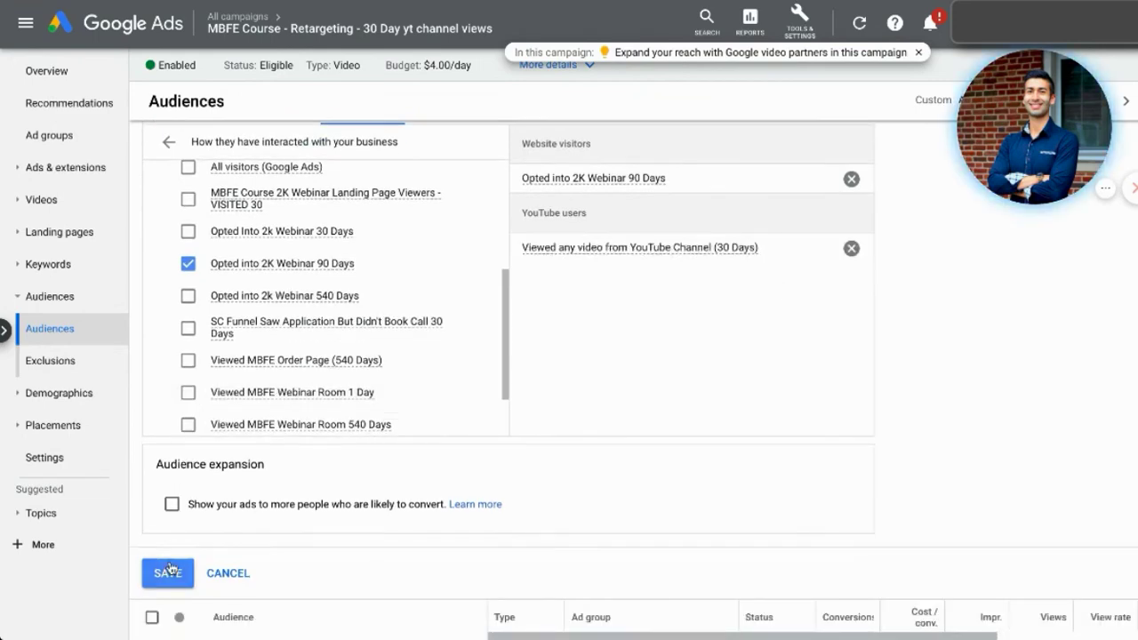
pyautogui.scroll(-3, 513, 437)
pyautogui.scroll(4, 584, 386)
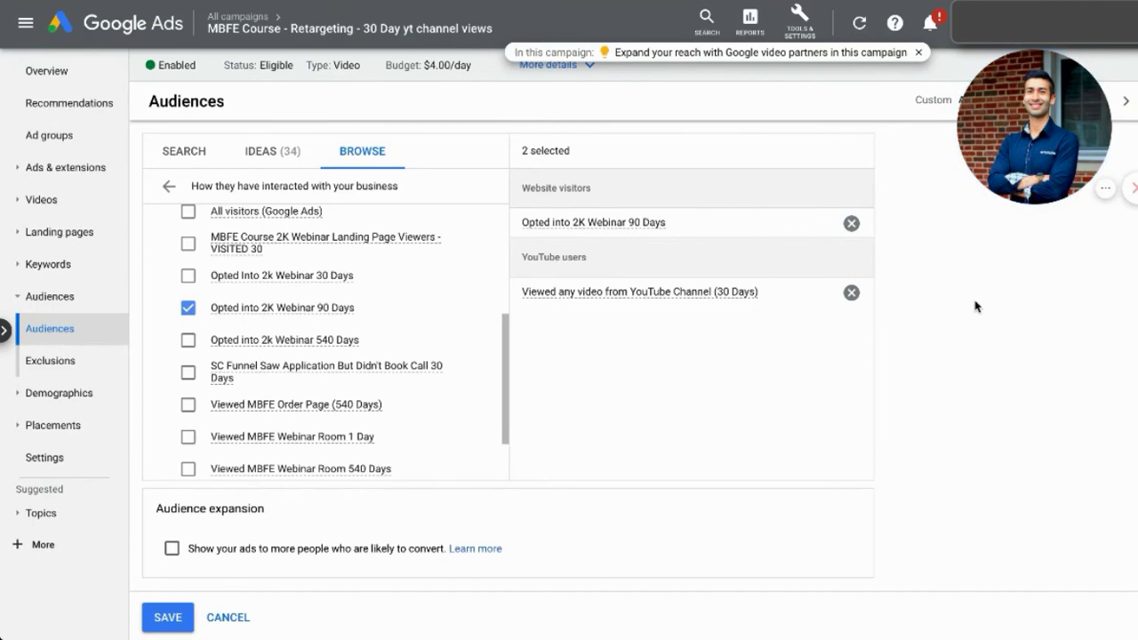
pyautogui.scroll(-1, 967, 326)
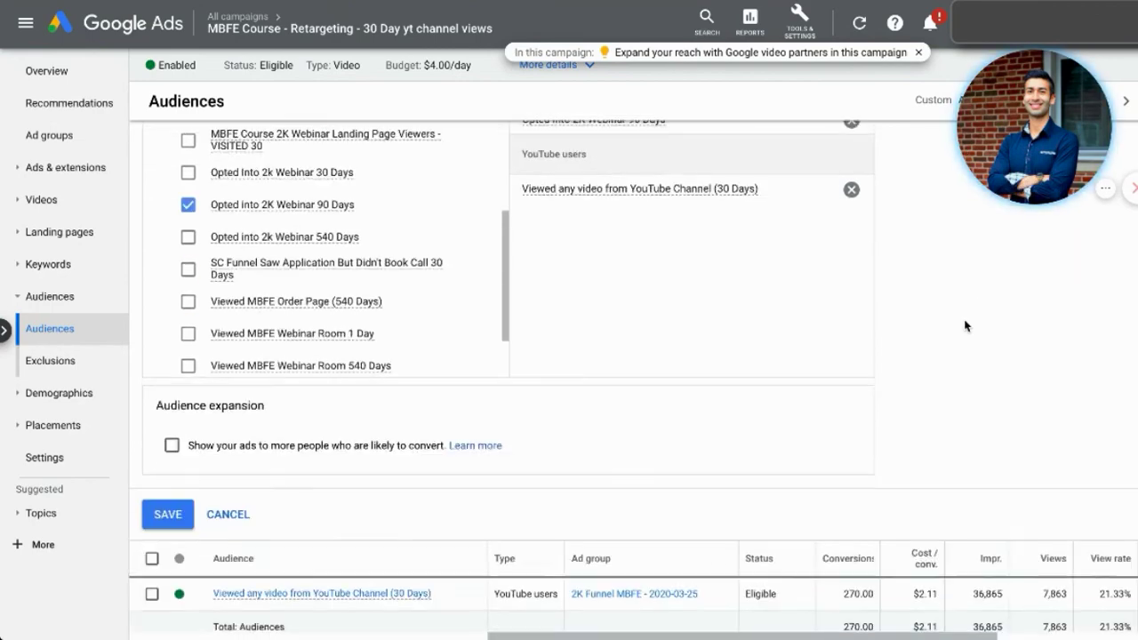
pyautogui.scroll(2, 966, 325)
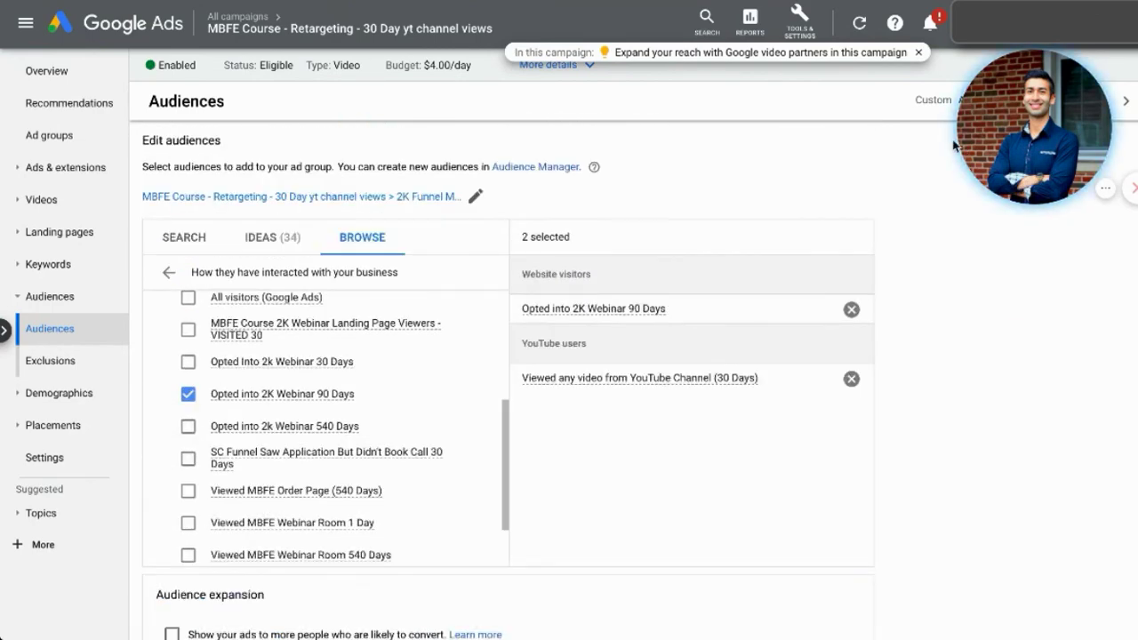